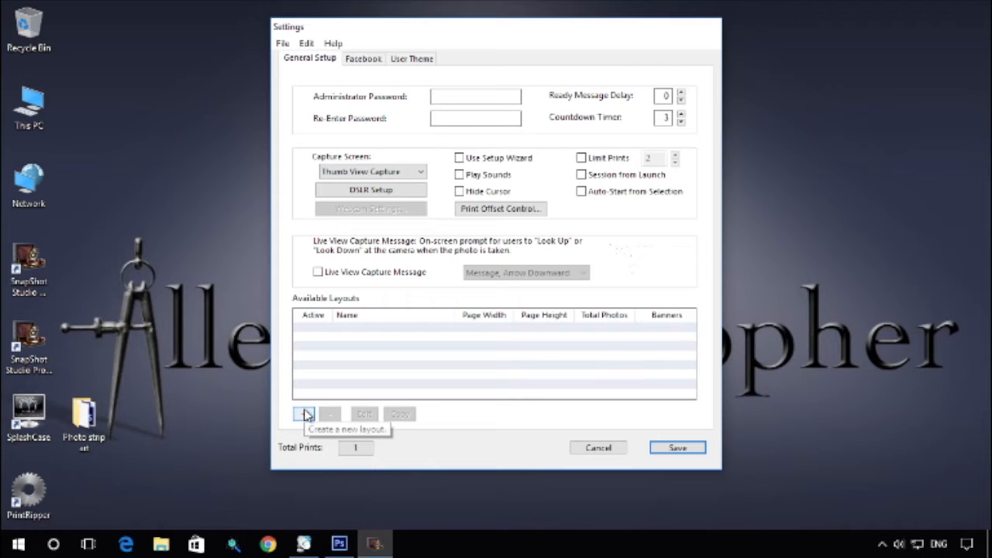
Step: Create a new layout and export the preset template "2x6 3-Up Strip with Bottom Banner" as a JPG
{"action": "left_click", "coordinate": [305, 414]}
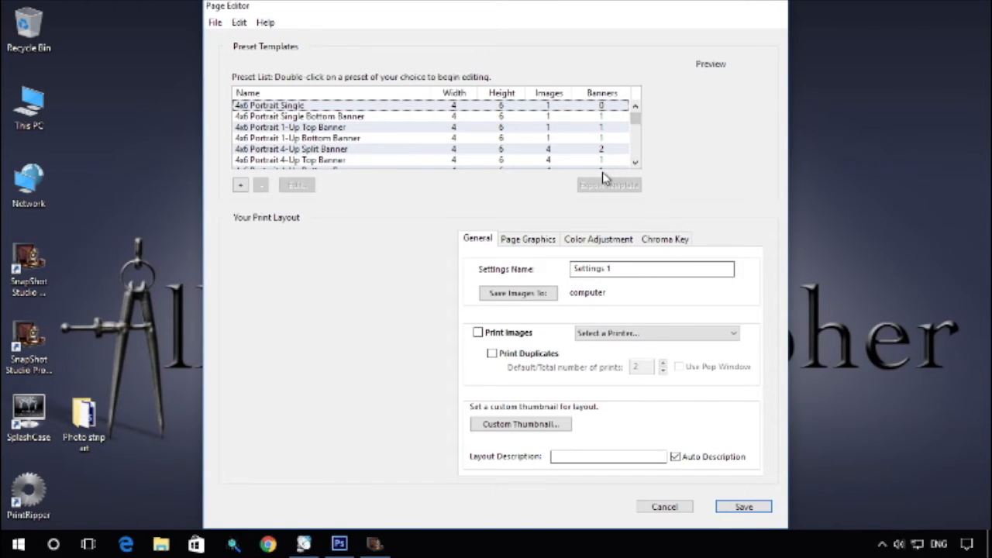
{"action": "left_click", "coordinate": [523, 138]}
{"action": "left_click", "coordinate": [636, 146]}
{"action": "left_click", "coordinate": [638, 148]}
{"action": "left_click", "coordinate": [638, 148]}
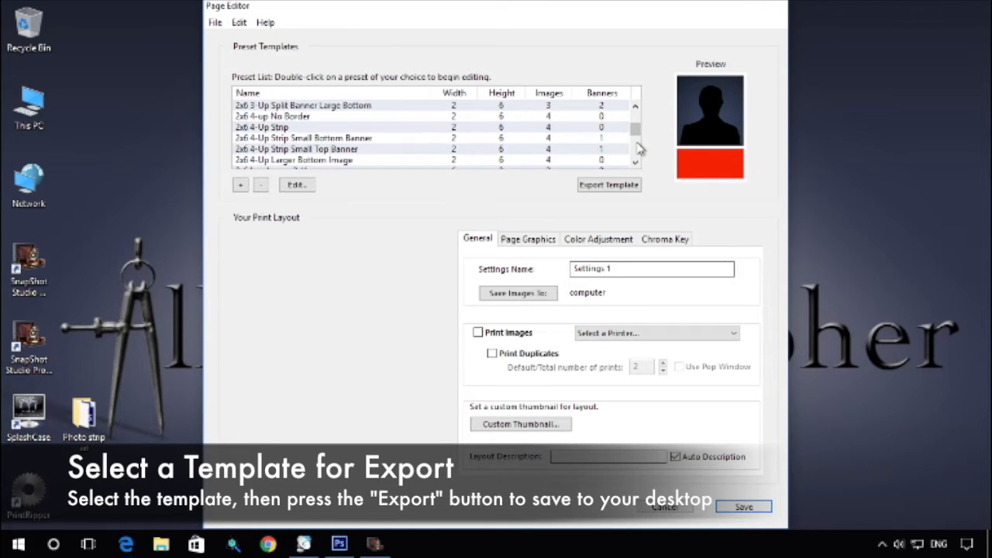
{"action": "left_click", "coordinate": [353, 128]}
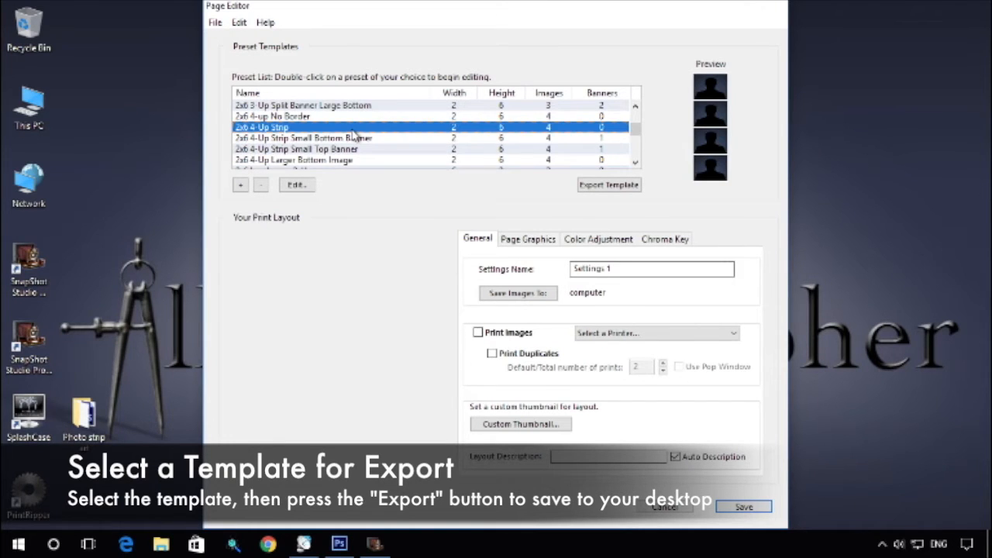
{"action": "key", "text": "Up"}
{"action": "key", "text": "Up"}
{"action": "key", "text": "Up"}
{"action": "key", "text": "Up"}
{"action": "key", "text": "Up"}
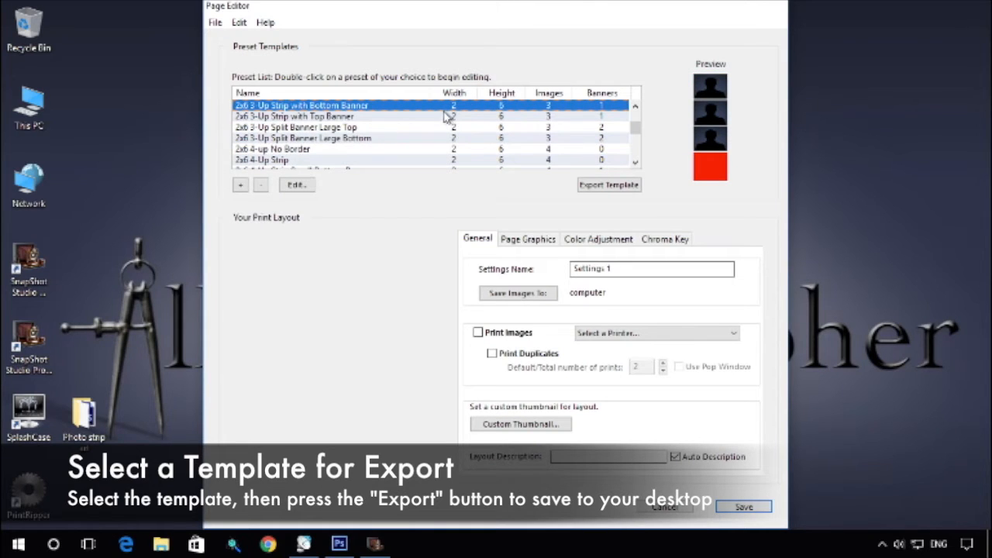
{"action": "left_click", "coordinate": [609, 189]}
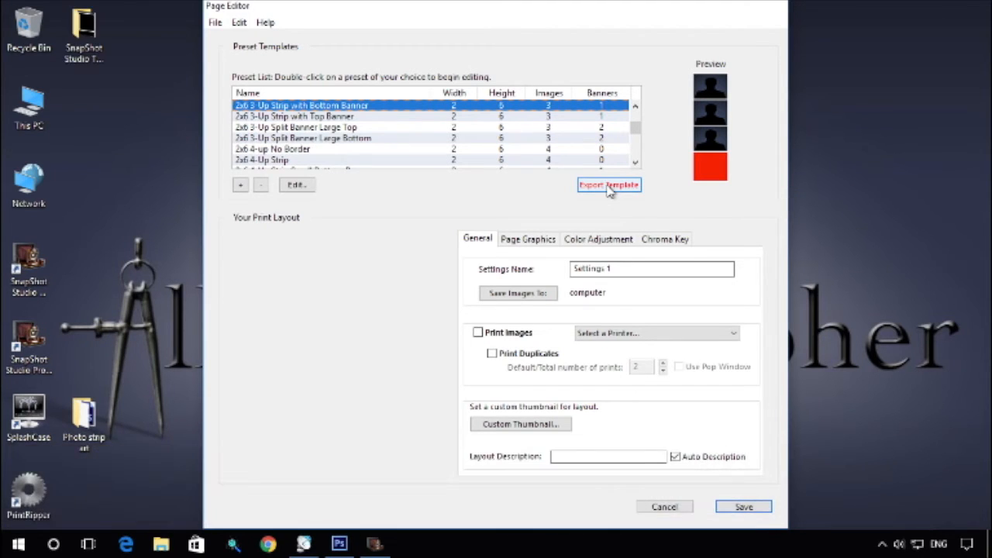
Step: Open the exported SnapShot Studio Templates folder on the desktop and move its window away from the preset list
{"action": "double_click", "coordinate": [85, 35]}
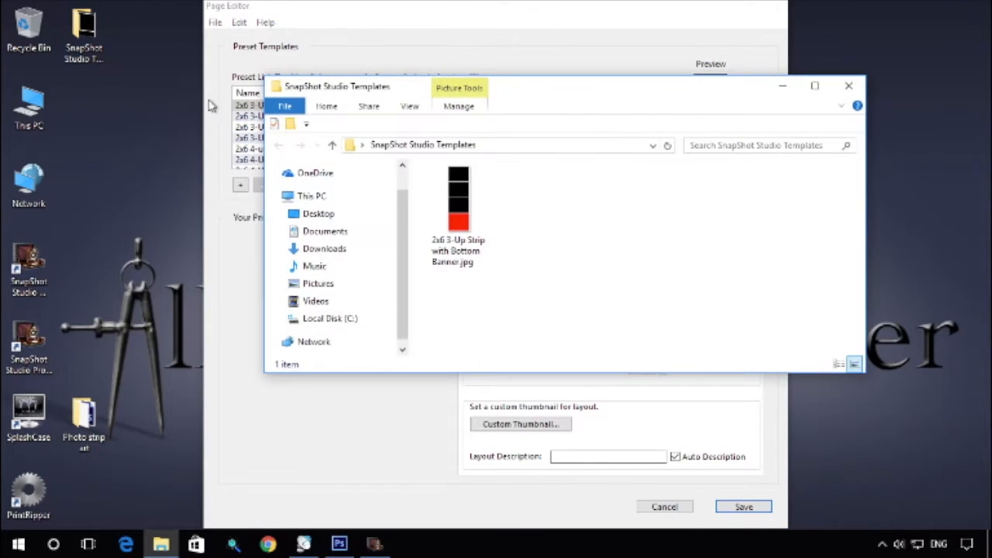
{"action": "left_click_drag", "start_coordinate": [728, 99], "coordinate": [523, 205]}
Step: Export the "2x6 3-Up Strip with Bottom Banner" template again as a PNG with transparency
{"action": "left_click", "coordinate": [603, 92]}
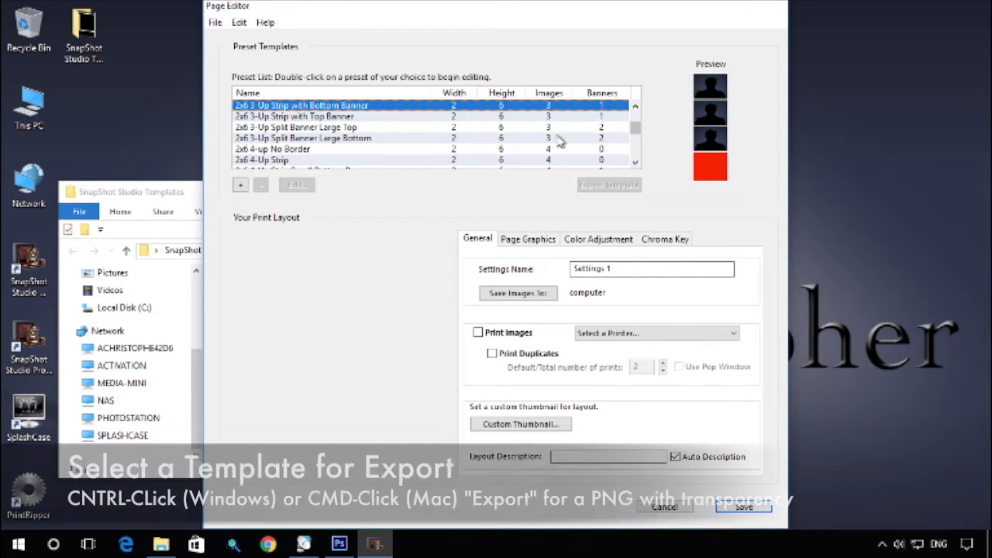
{"action": "left_click", "coordinate": [509, 107]}
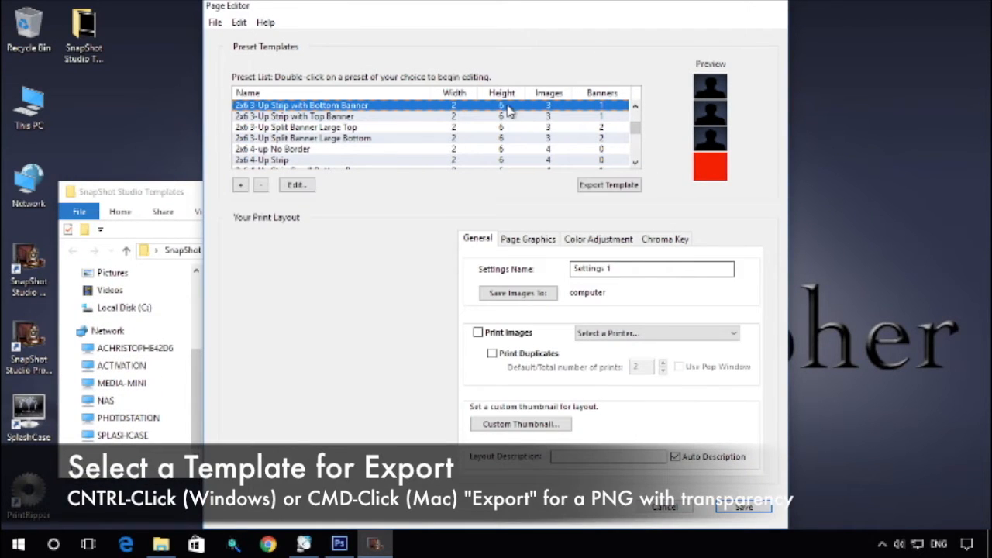
{"action": "left_click", "coordinate": [612, 190]}
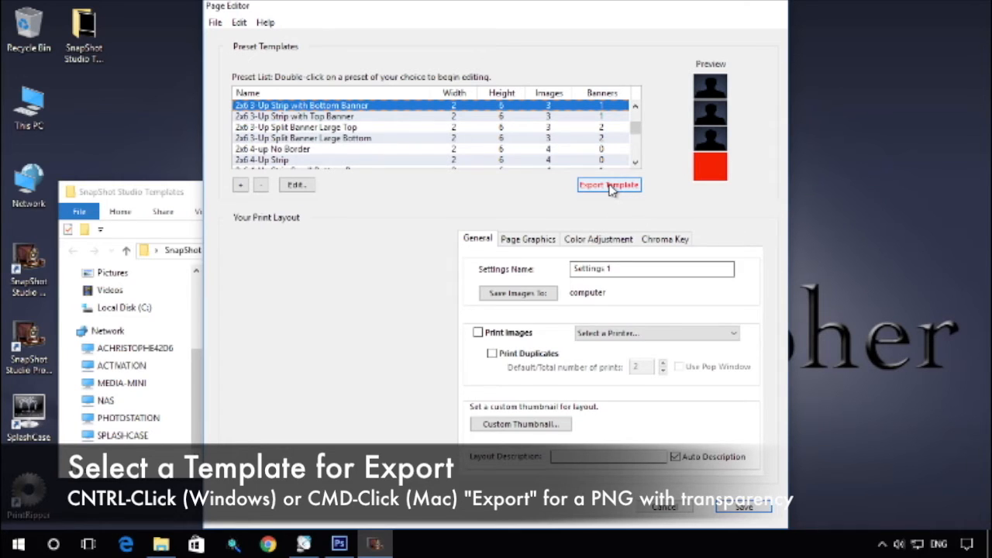
Step: Open the exported "2x6 3-Up Strip with Bottom Banner.png" from the templates folder in Photoshop
{"action": "left_click", "coordinate": [192, 202]}
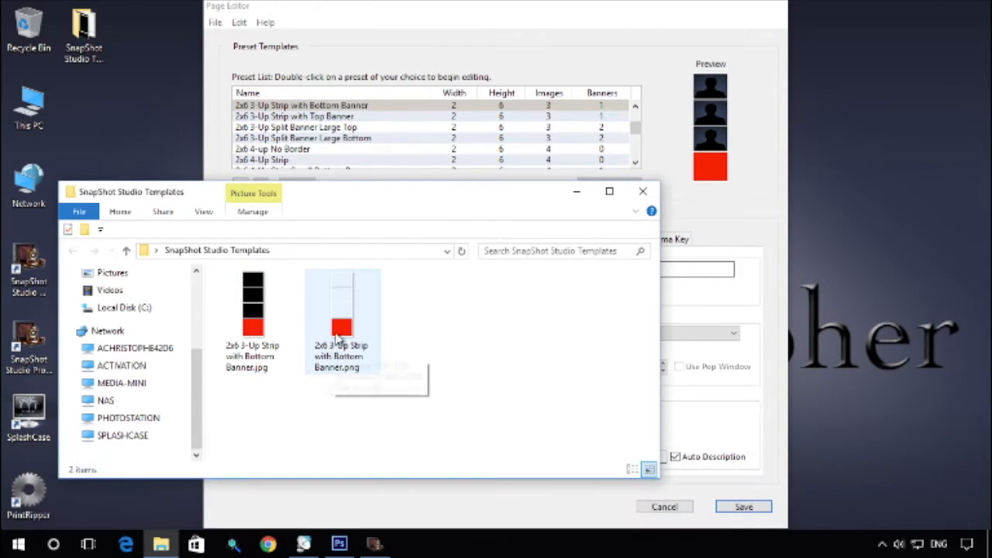
{"action": "left_click_drag", "start_coordinate": [435, 206], "coordinate": [434, 85]}
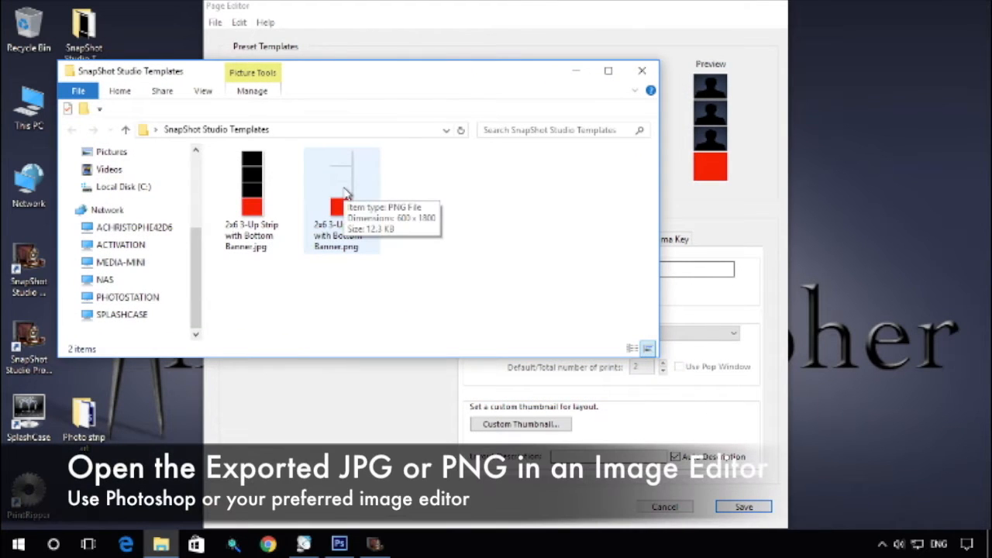
{"action": "double_click", "coordinate": [346, 193]}
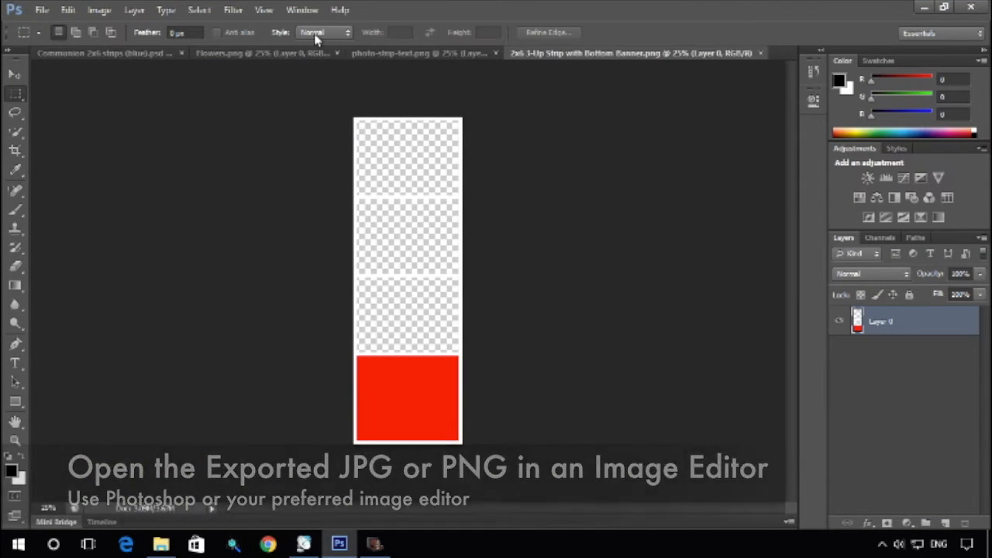
Step: Select only the opaque frame and banner of Layer 0 by selecting all and nudging the contents up and back down
{"action": "key", "text": "ctrl+a"}
{"action": "key", "text": "ctrl+a"}
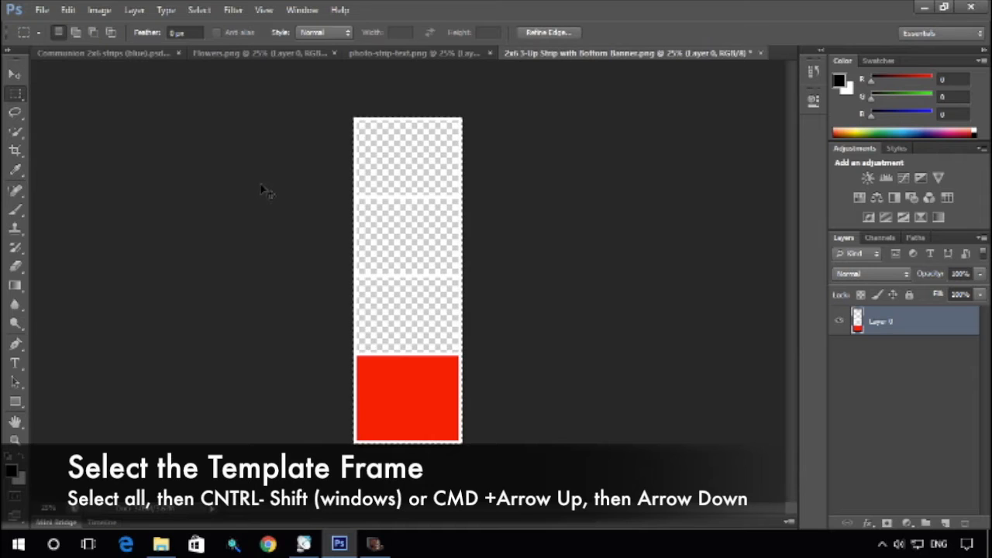
{"action": "key", "text": "ctrl+shift+Up"}
{"action": "key", "text": "ctrl+shift+Down"}
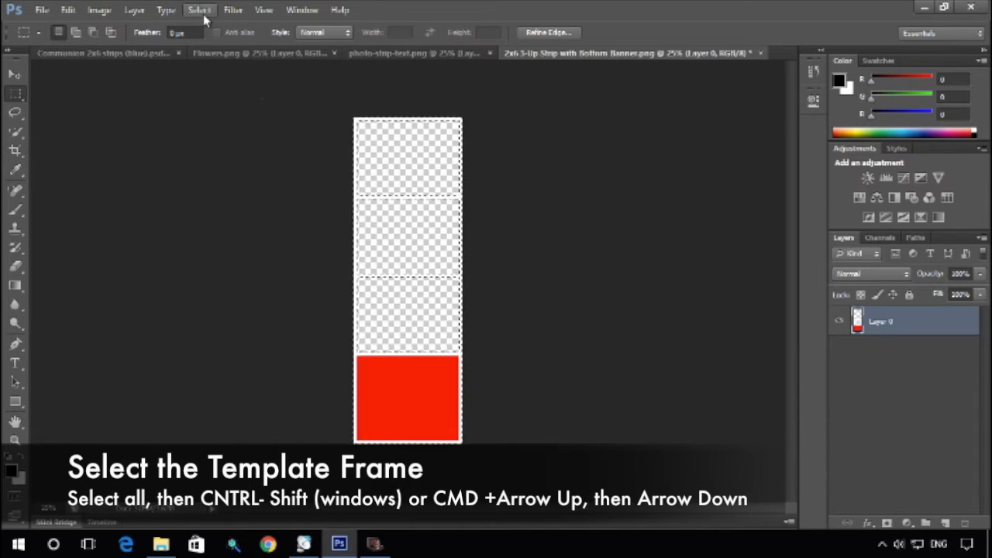
Step: Add a Reveal Selection layer mask to Layer 0 from the frame selection
{"action": "left_click", "coordinate": [133, 14]}
{"action": "mouse_move", "coordinate": [204, 188]}
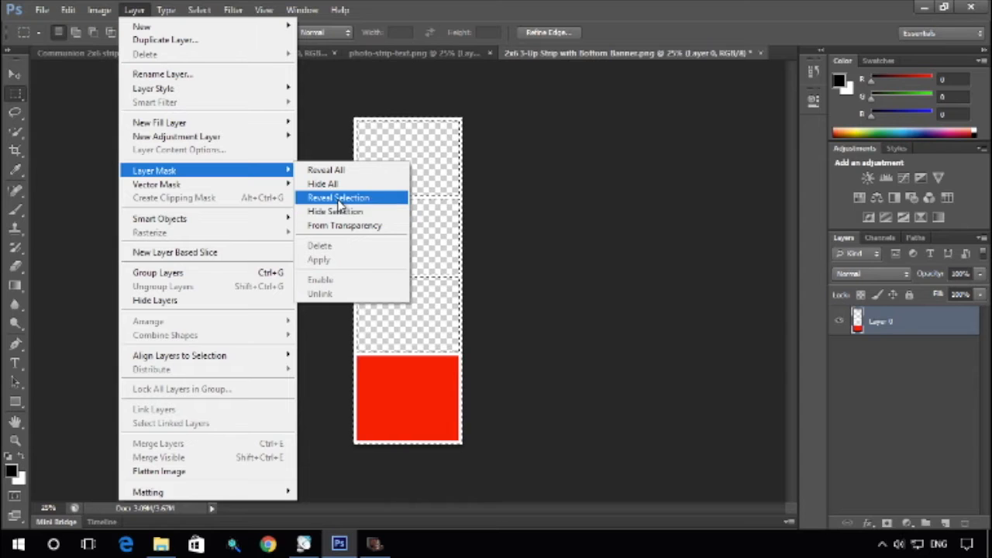
{"action": "left_click", "coordinate": [338, 198]}
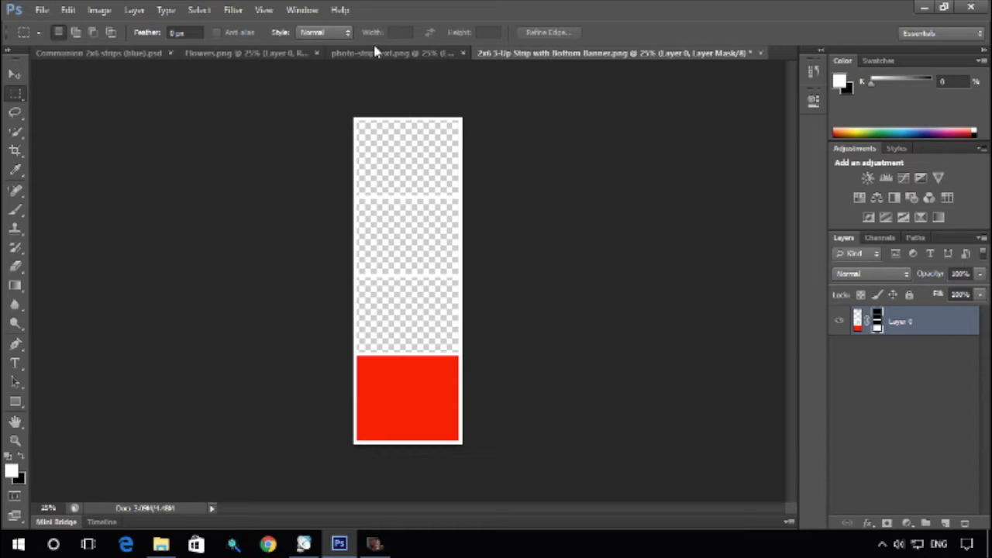
Step: Copy the Blue BG artwork from "Communion 2x6 strips (blue).psd" into the template as a new layer and move Layer 0's mask onto it
{"action": "left_click", "coordinate": [127, 52]}
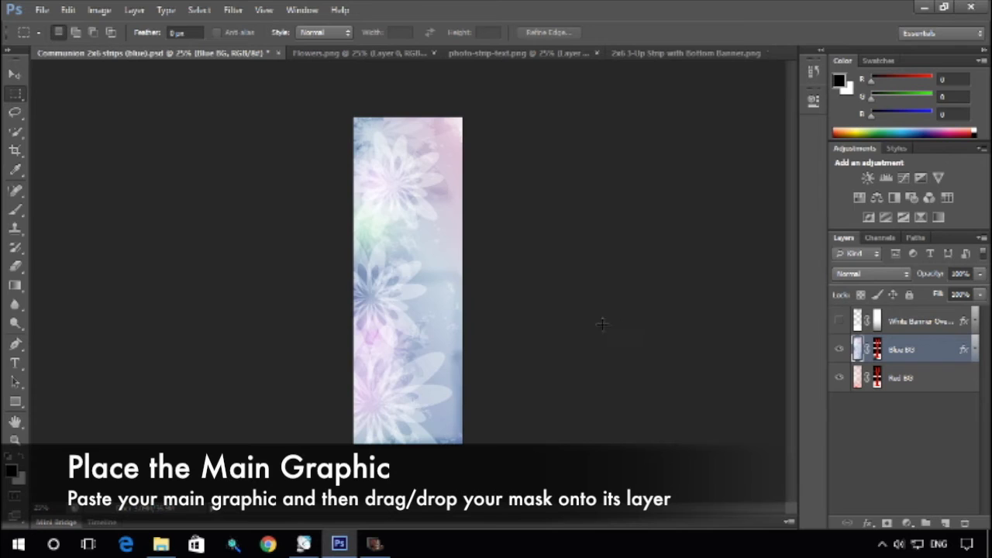
{"action": "key", "text": "ctrl+a"}
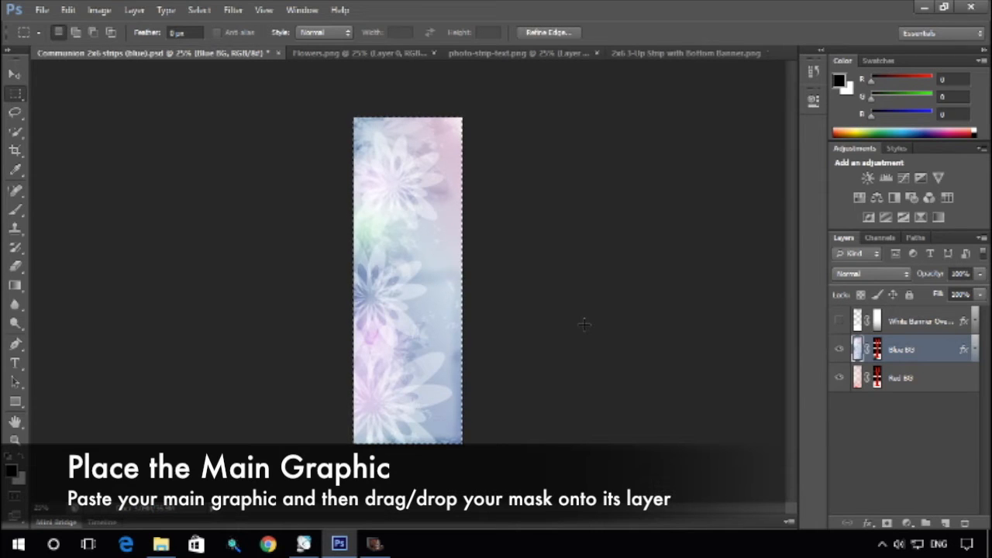
{"action": "left_click", "coordinate": [672, 56]}
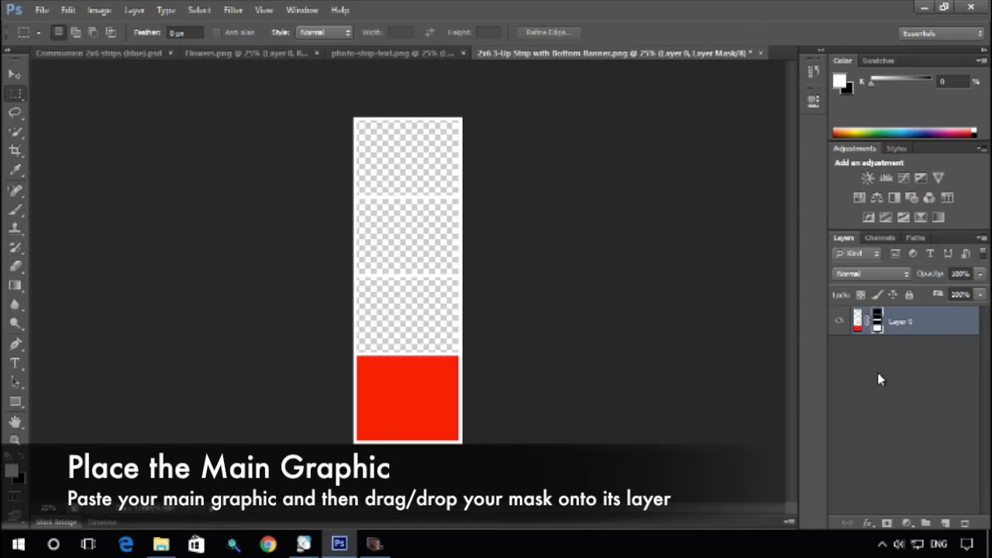
{"action": "key", "text": "ctrl+v"}
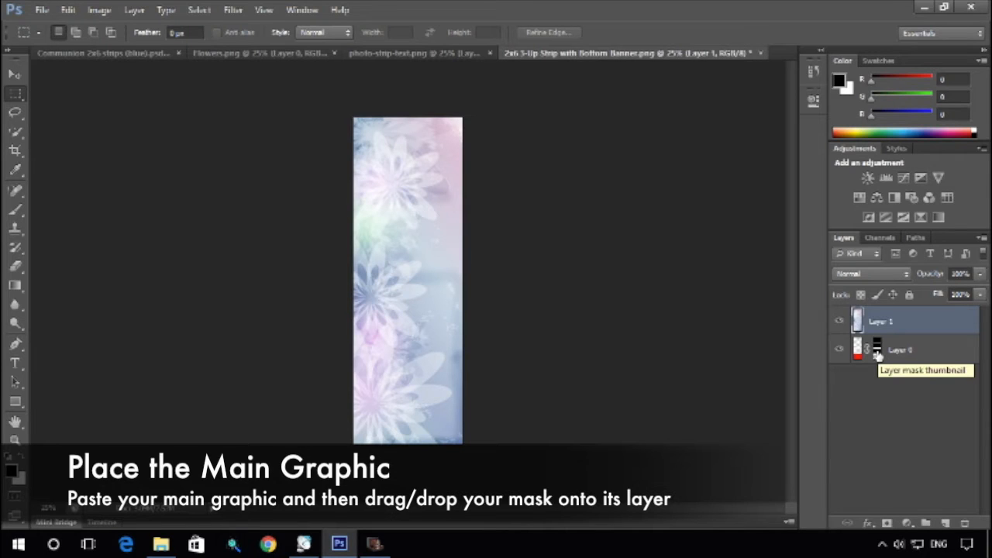
{"action": "left_click_drag", "start_coordinate": [876, 353], "coordinate": [880, 329]}
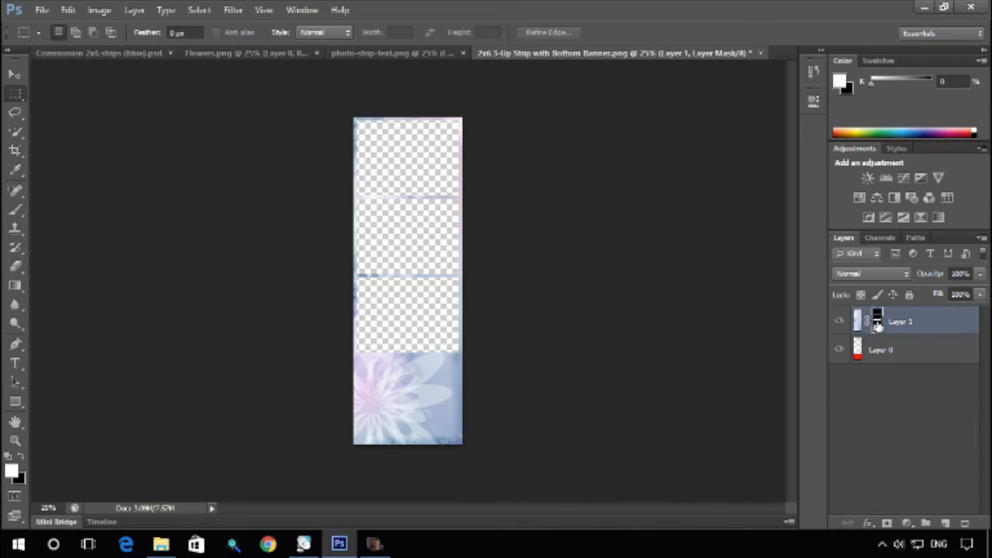
Step: Disable the layer mask on Layer 1 to show the full artwork, and enable it again
{"action": "right_click", "coordinate": [877, 326]}
{"action": "left_click", "coordinate": [879, 332]}
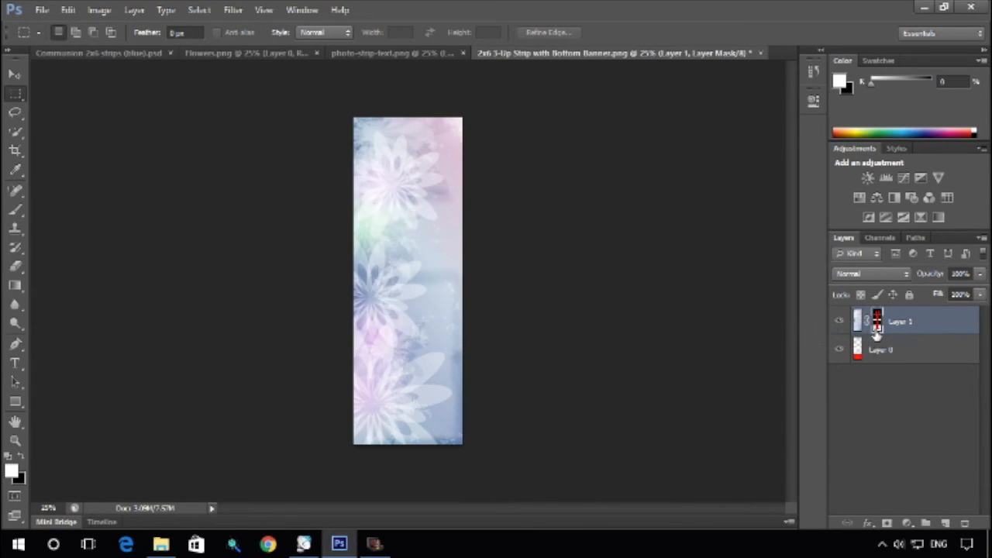
{"action": "right_click", "coordinate": [877, 325]}
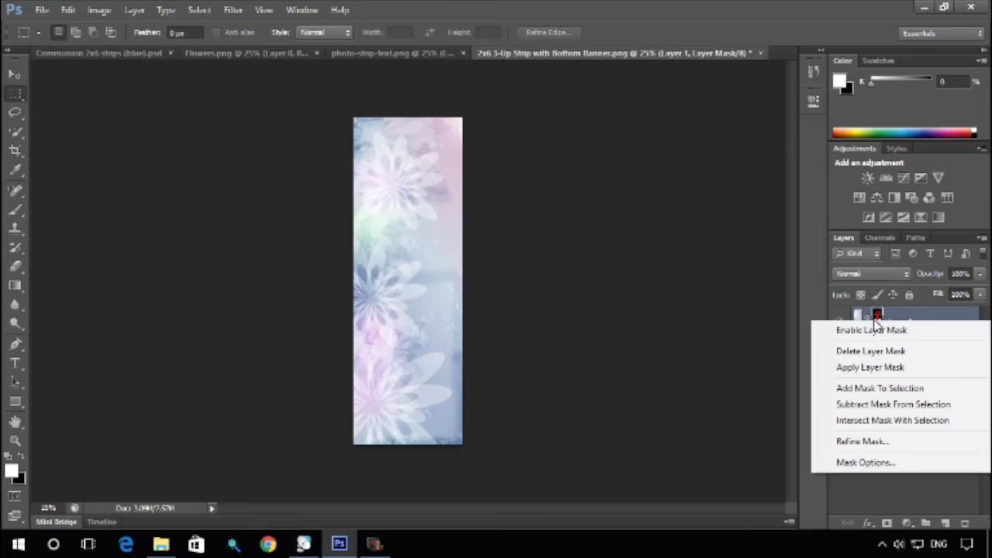
{"action": "left_click", "coordinate": [873, 331]}
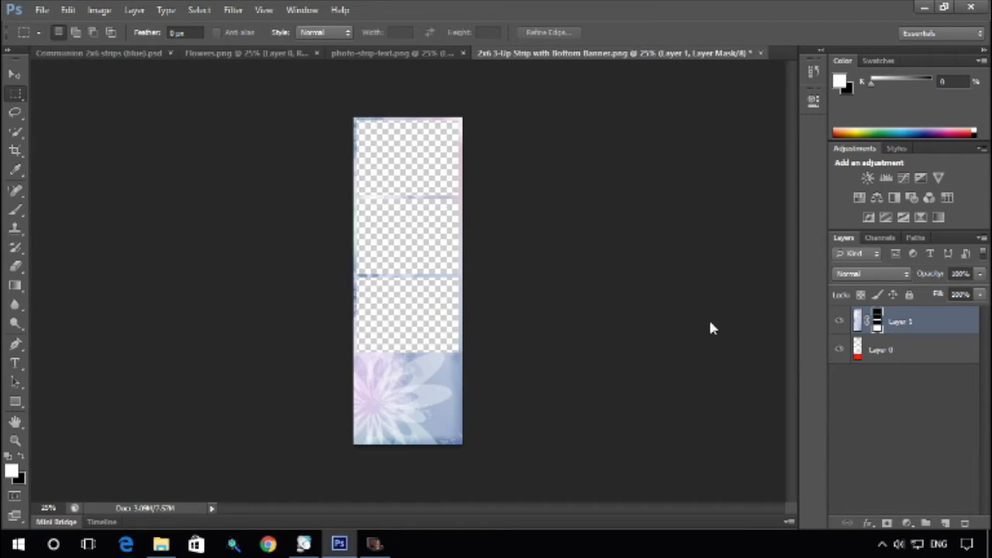
Step: Copy the Red BG artwork from the Communion file into the template as a new layer and duplicate Layer 1's mask onto it
{"action": "left_click", "coordinate": [144, 54]}
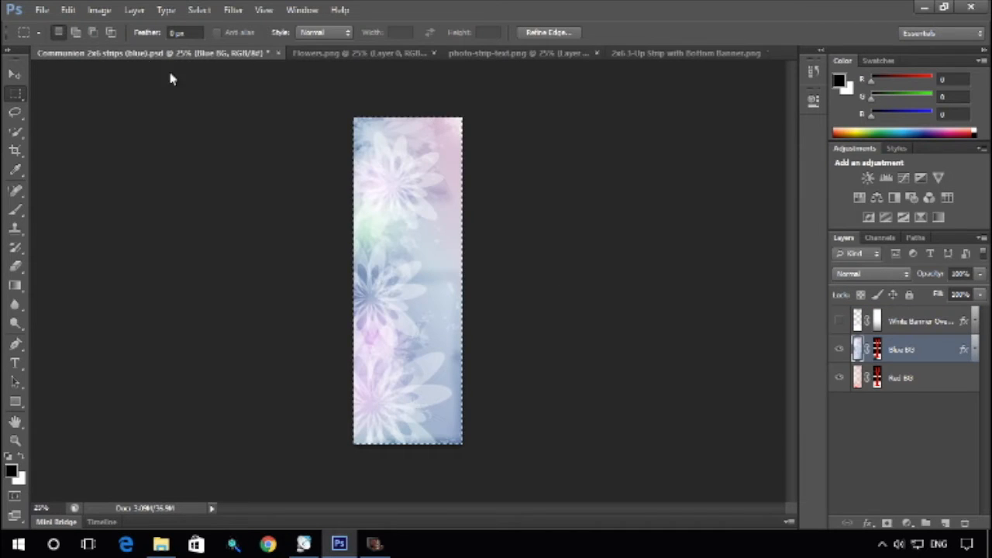
{"action": "left_click", "coordinate": [853, 384]}
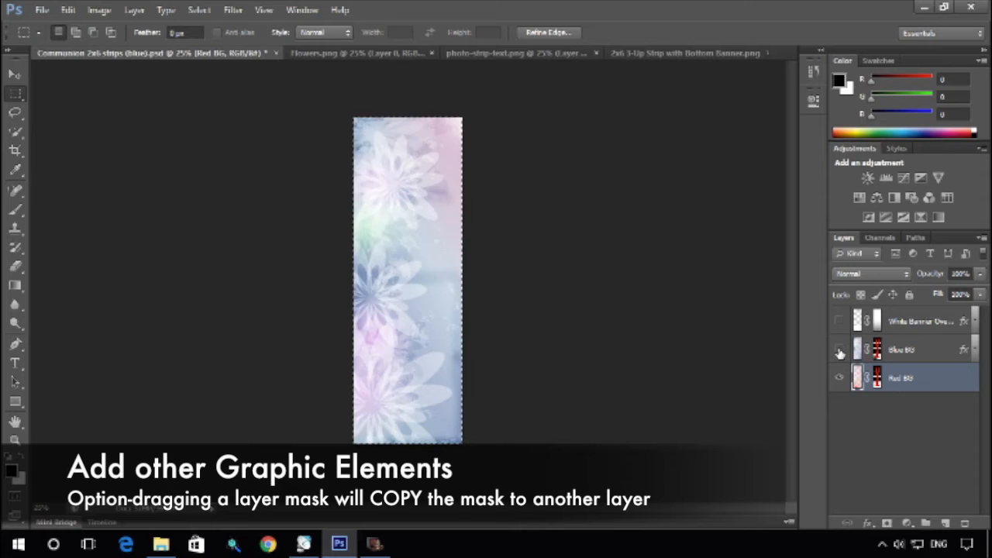
{"action": "left_click", "coordinate": [840, 353]}
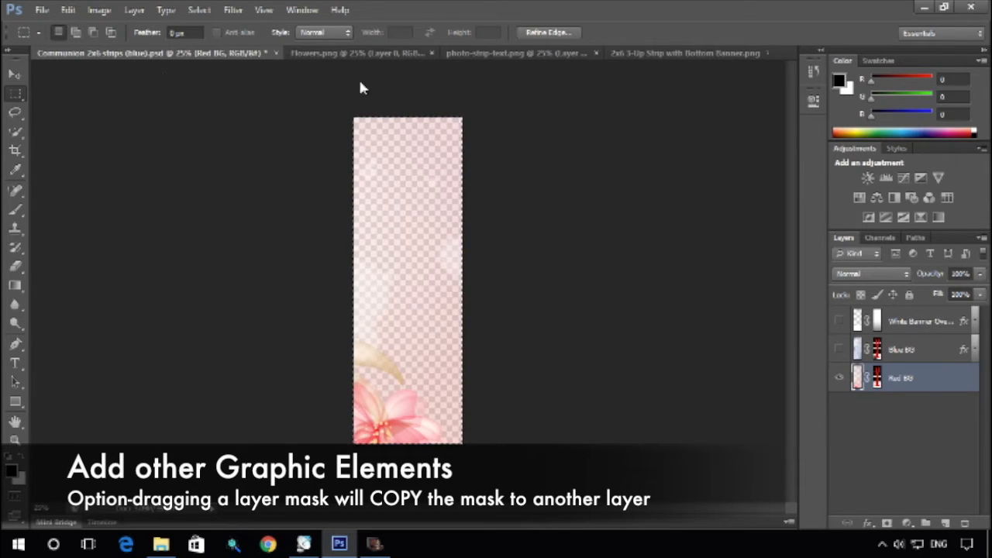
{"action": "left_click", "coordinate": [648, 56]}
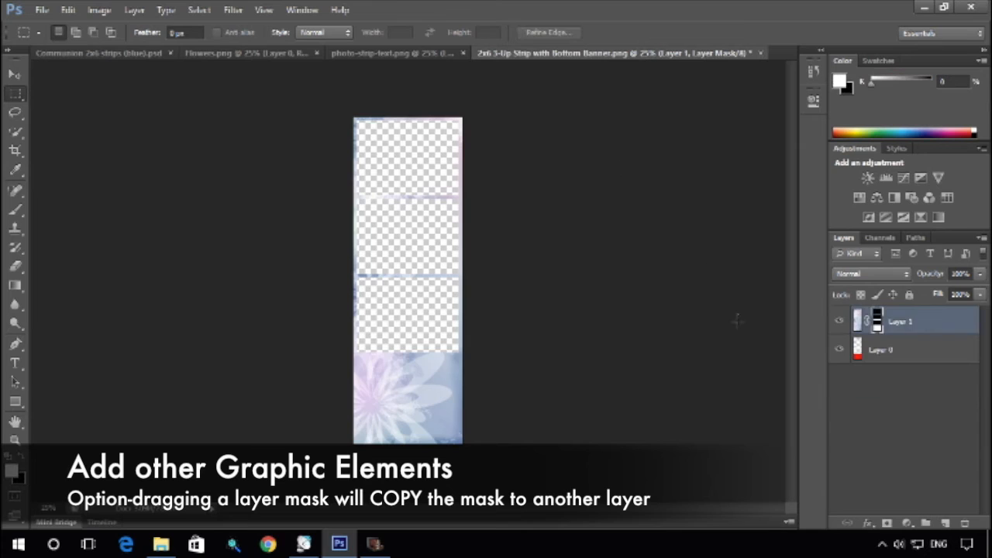
{"action": "key", "text": "ctrl+v"}
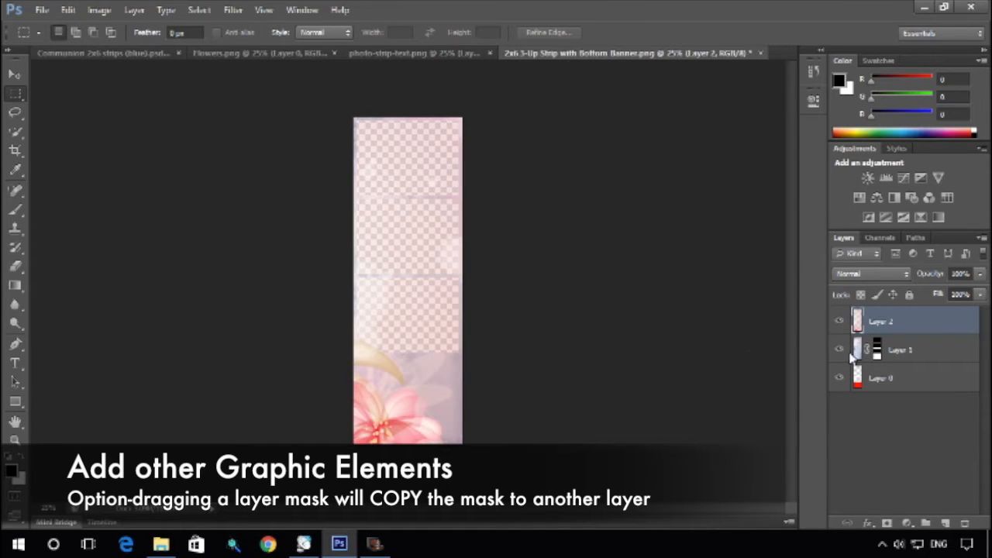
{"action": "left_click_drag", "start_coordinate": [877, 356], "coordinate": [882, 321]}
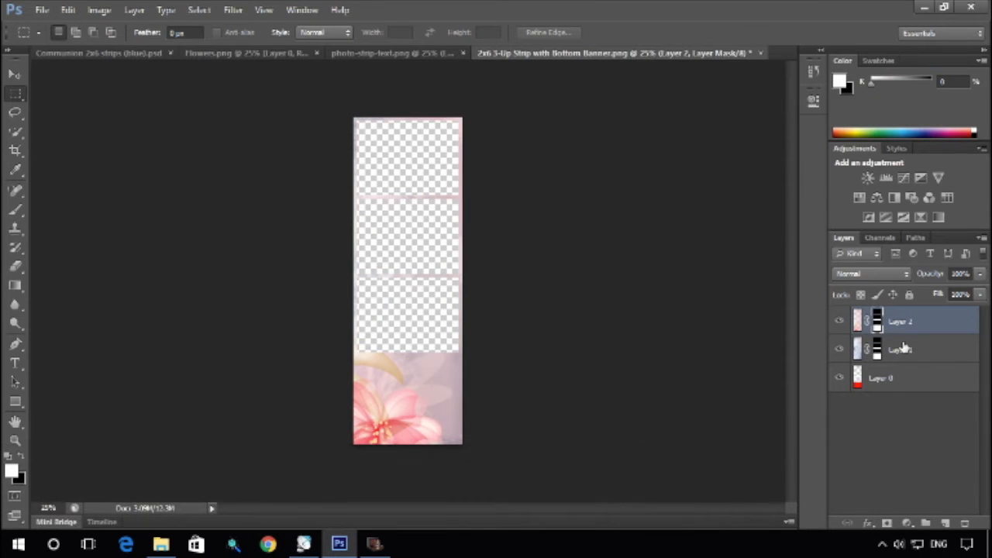
Step: Target the artwork of Layer 2 and set up the Eraser with a larger soft round brush at 0% hardness
{"action": "left_click", "coordinate": [923, 329]}
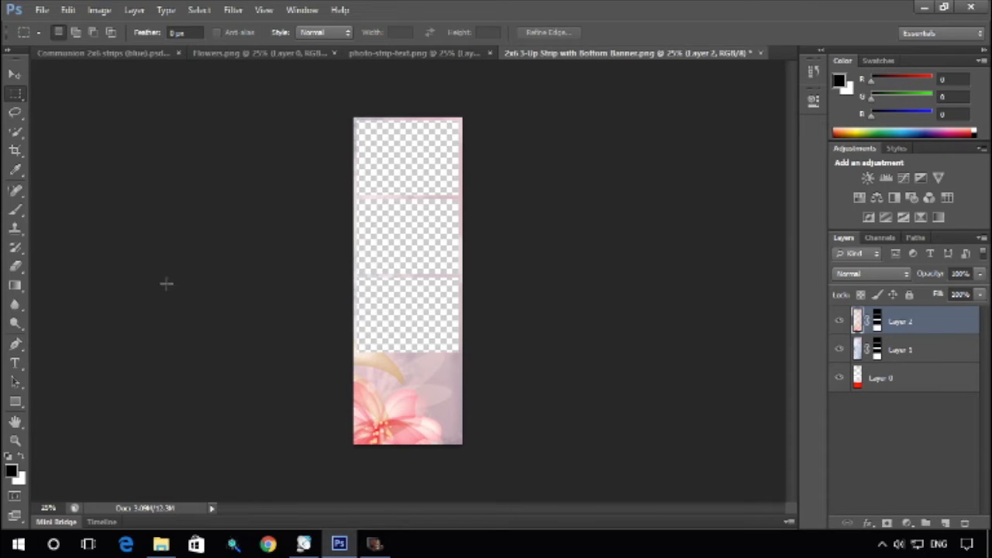
{"action": "left_click", "coordinate": [16, 268]}
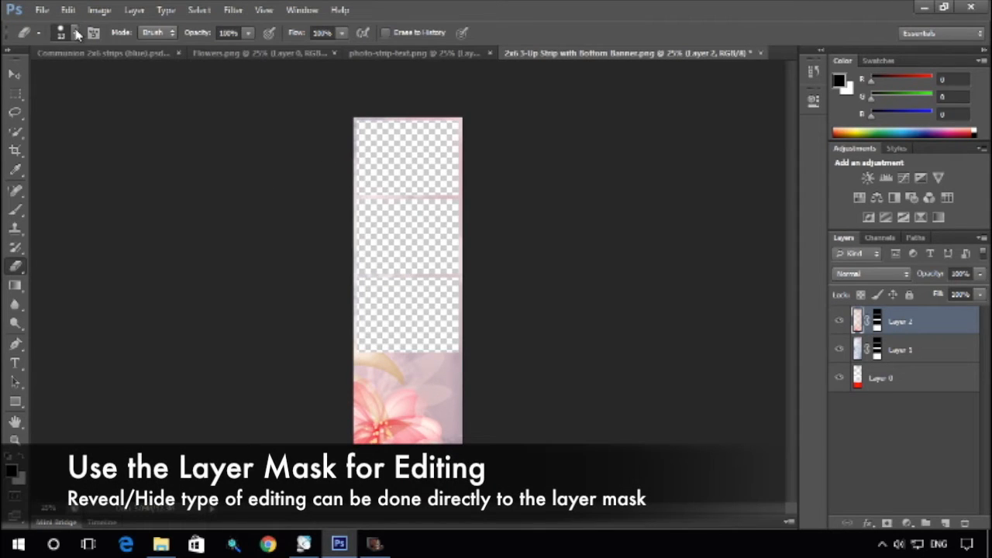
{"action": "left_click", "coordinate": [76, 33]}
{"action": "left_click", "coordinate": [77, 147]}
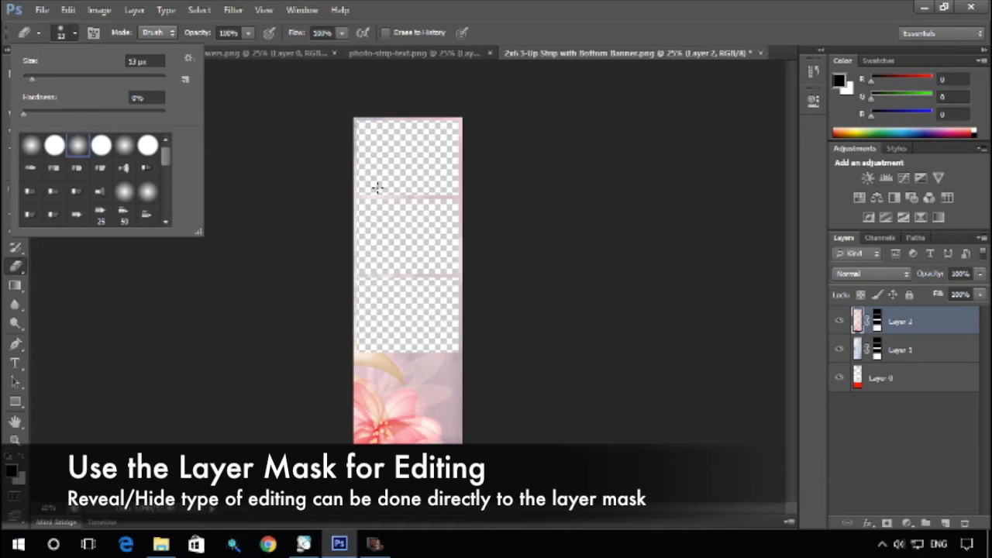
{"action": "left_click_drag", "start_coordinate": [32, 79], "coordinate": [95, 78]}
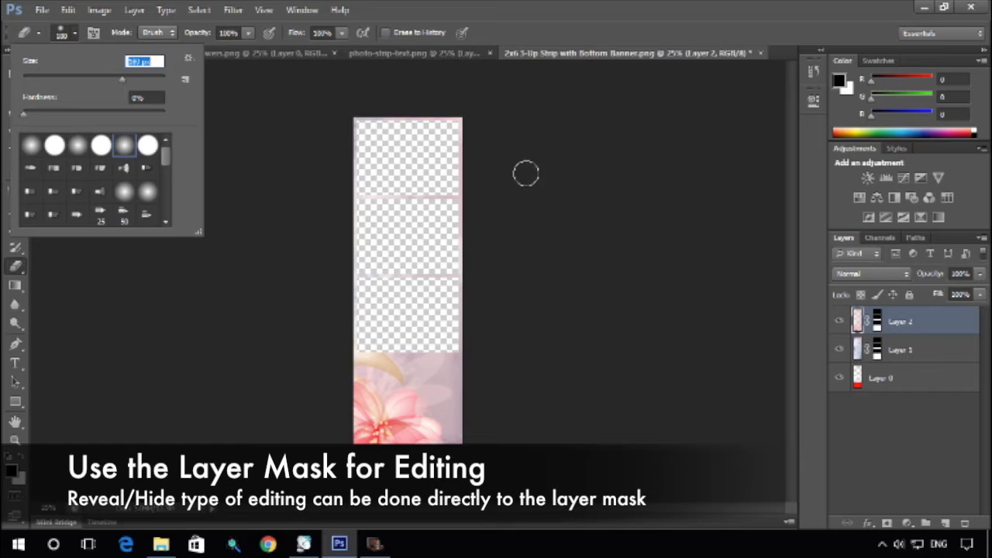
{"action": "left_click", "coordinate": [576, 48]}
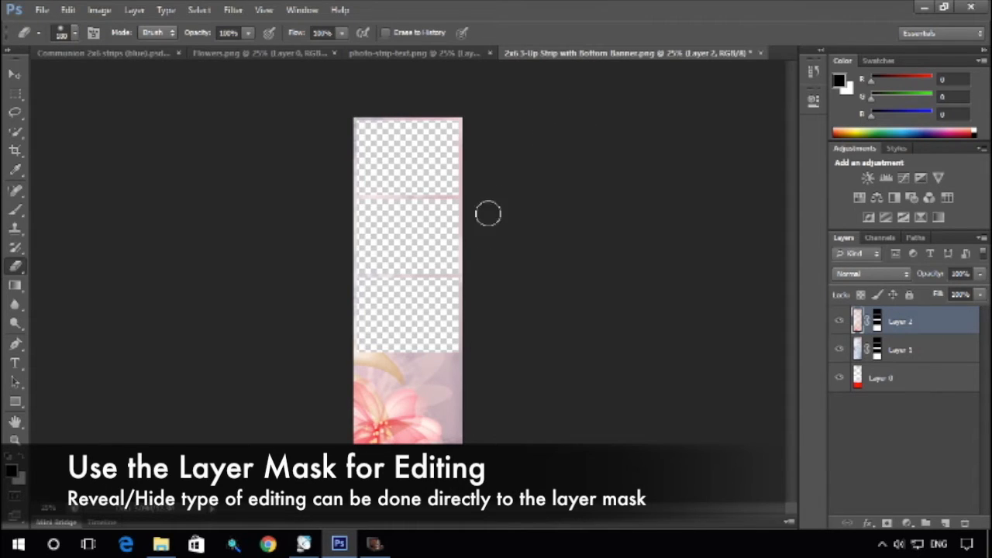
{"action": "mouse_move", "coordinate": [470, 383]}
{"action": "left_mouse_down"}
{"action": "mouse_move", "coordinate": [455, 363]}
{"action": "mouse_move", "coordinate": [428, 361]}
{"action": "left_mouse_up"}
{"action": "left_click_drag", "start_coordinate": [458, 390], "coordinate": [471, 403]}
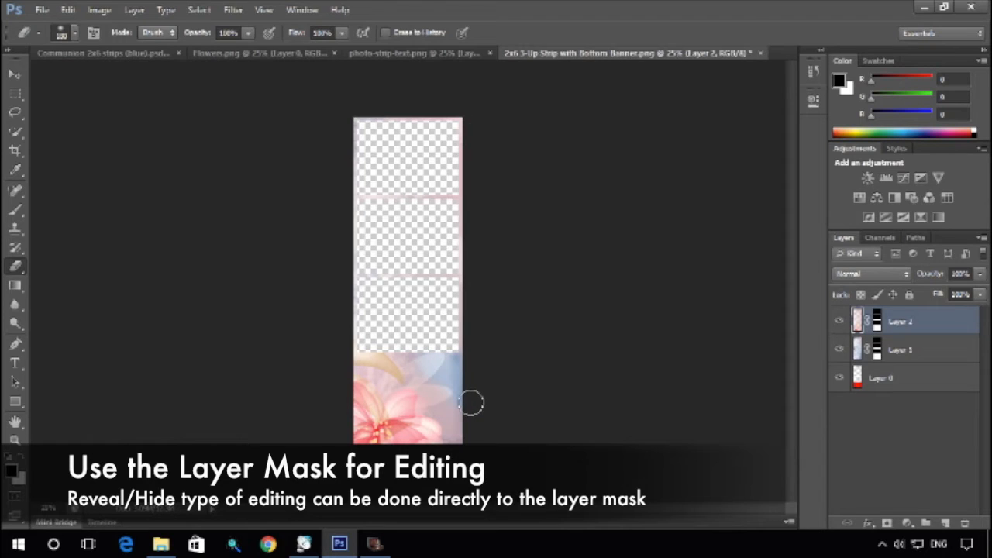
{"action": "key", "text": "ctrl+z"}
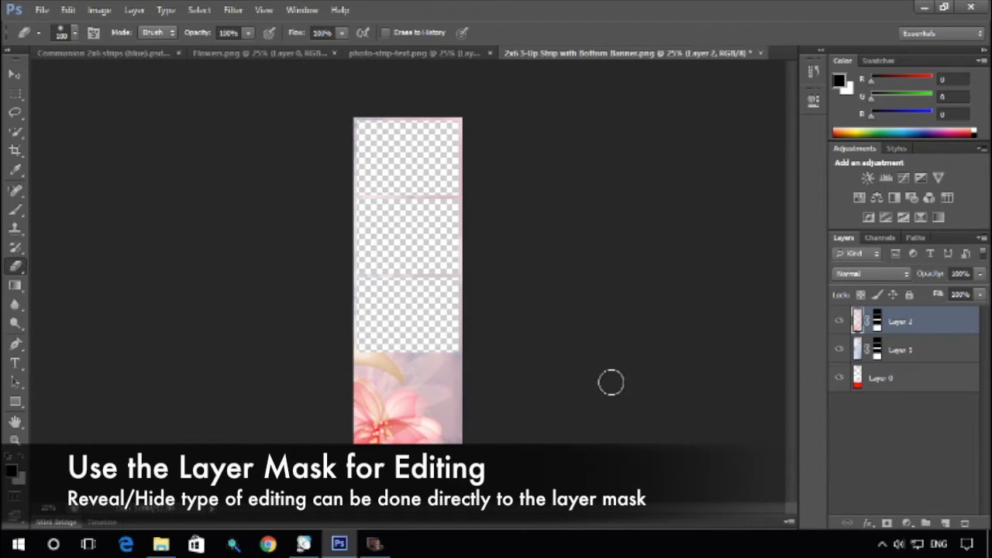
Step: Target Layer 2's mask with black as the background color and erase the banner area beside the flower to reveal the blue artwork
{"action": "left_click", "coordinate": [878, 324]}
{"action": "key", "text": "x"}
{"action": "mouse_move", "coordinate": [474, 395]}
{"action": "left_mouse_down"}
{"action": "mouse_move", "coordinate": [452, 358]}
{"action": "mouse_move", "coordinate": [422, 363]}
{"action": "left_mouse_up"}
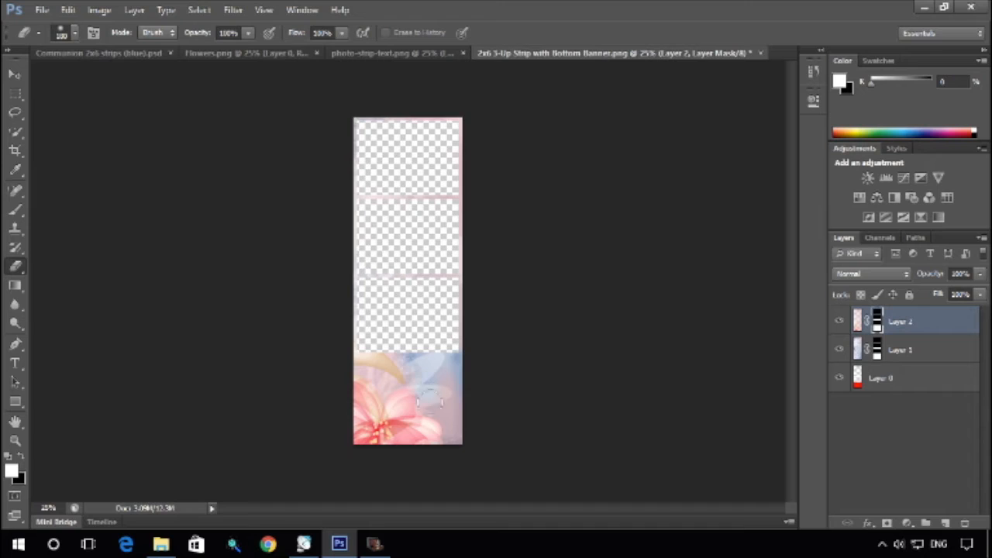
{"action": "left_click_drag", "start_coordinate": [455, 431], "coordinate": [447, 405]}
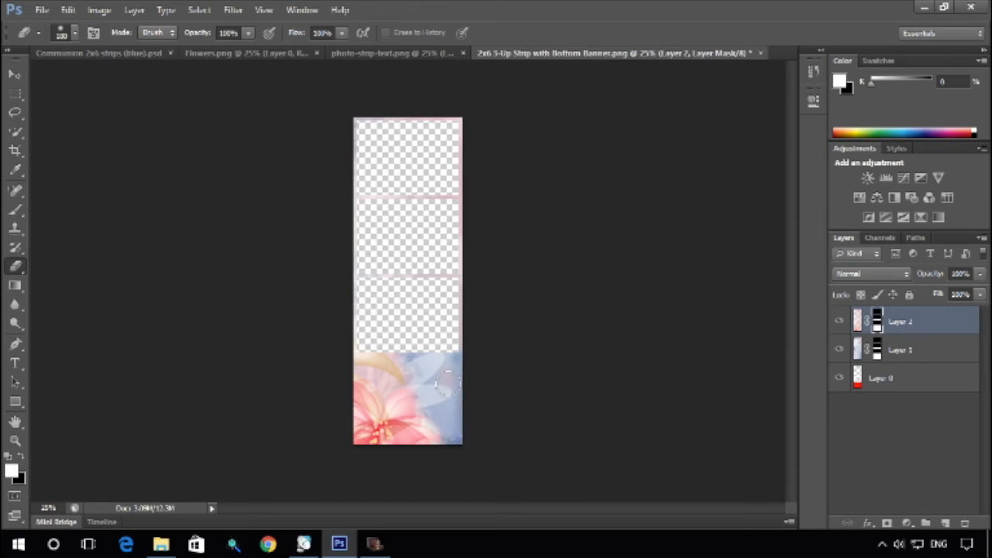
{"action": "left_click_drag", "start_coordinate": [430, 364], "coordinate": [400, 352]}
Step: Lower the Eraser opacity to 51% and blend Layer 2's mask along the photo dividers, the strip borders and the flower
{"action": "left_click_drag", "start_coordinate": [308, 51], "coordinate": [249, 51]}
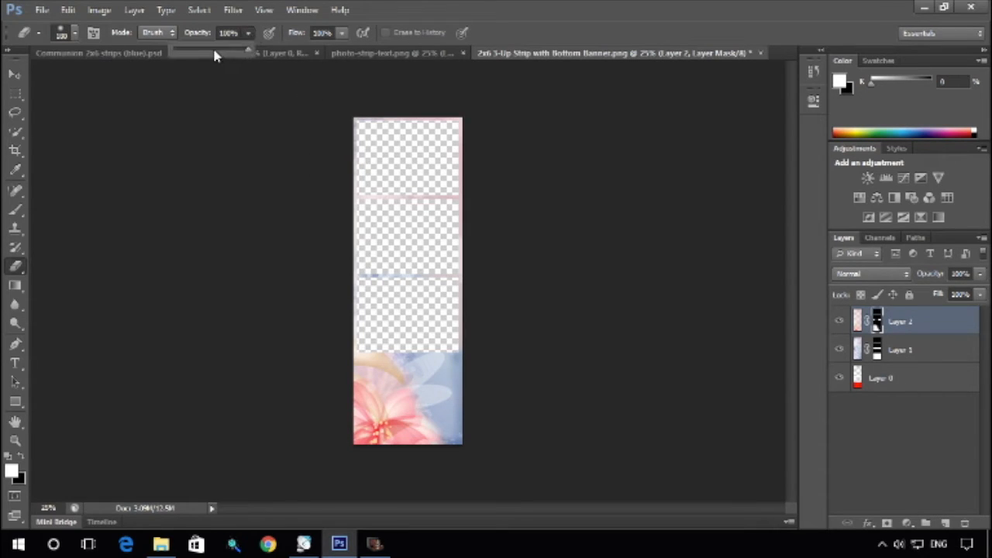
{"action": "left_click", "coordinate": [404, 277]}
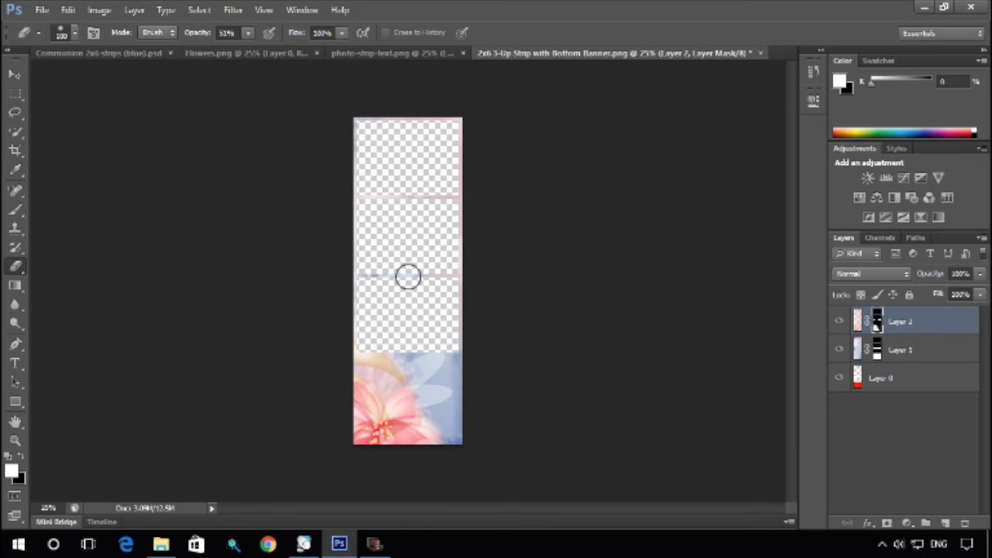
{"action": "mouse_move", "coordinate": [431, 278]}
{"action": "left_mouse_down"}
{"action": "mouse_move", "coordinate": [450, 279]}
{"action": "mouse_move", "coordinate": [430, 278]}
{"action": "left_mouse_up"}
{"action": "mouse_move", "coordinate": [433, 424]}
{"action": "left_mouse_down"}
{"action": "mouse_move", "coordinate": [385, 352]}
{"action": "mouse_move", "coordinate": [375, 365]}
{"action": "mouse_move", "coordinate": [394, 377]}
{"action": "mouse_move", "coordinate": [443, 453]}
{"action": "left_mouse_up"}
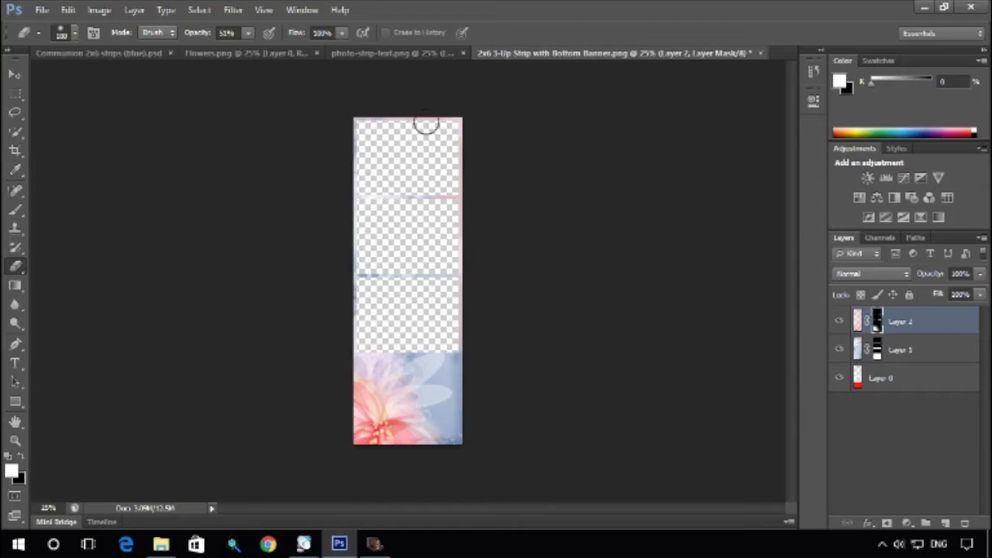
{"action": "mouse_move", "coordinate": [424, 120]}
{"action": "left_mouse_down"}
{"action": "mouse_move", "coordinate": [401, 121]}
{"action": "mouse_move", "coordinate": [429, 124]}
{"action": "left_mouse_up"}
{"action": "mouse_move", "coordinate": [457, 153]}
{"action": "left_mouse_down"}
{"action": "mouse_move", "coordinate": [454, 181]}
{"action": "mouse_move", "coordinate": [465, 157]}
{"action": "mouse_move", "coordinate": [458, 133]}
{"action": "mouse_move", "coordinate": [461, 186]}
{"action": "mouse_move", "coordinate": [459, 145]}
{"action": "mouse_move", "coordinate": [452, 176]}
{"action": "mouse_move", "coordinate": [455, 131]}
{"action": "mouse_move", "coordinate": [437, 129]}
{"action": "mouse_move", "coordinate": [431, 190]}
{"action": "mouse_move", "coordinate": [438, 207]}
{"action": "mouse_move", "coordinate": [465, 207]}
{"action": "mouse_move", "coordinate": [454, 200]}
{"action": "mouse_move", "coordinate": [452, 276]}
{"action": "mouse_move", "coordinate": [374, 273]}
{"action": "mouse_move", "coordinate": [442, 275]}
{"action": "mouse_move", "coordinate": [455, 289]}
{"action": "mouse_move", "coordinate": [450, 331]}
{"action": "left_mouse_up"}
{"action": "mouse_move", "coordinate": [421, 200]}
{"action": "left_mouse_down"}
{"action": "mouse_move", "coordinate": [458, 195]}
{"action": "mouse_move", "coordinate": [455, 215]}
{"action": "left_mouse_up"}
Step: Copy the text artwork from photo-strip-text.png into the template as a new layer above Layer 0
{"action": "left_click", "coordinate": [409, 54]}
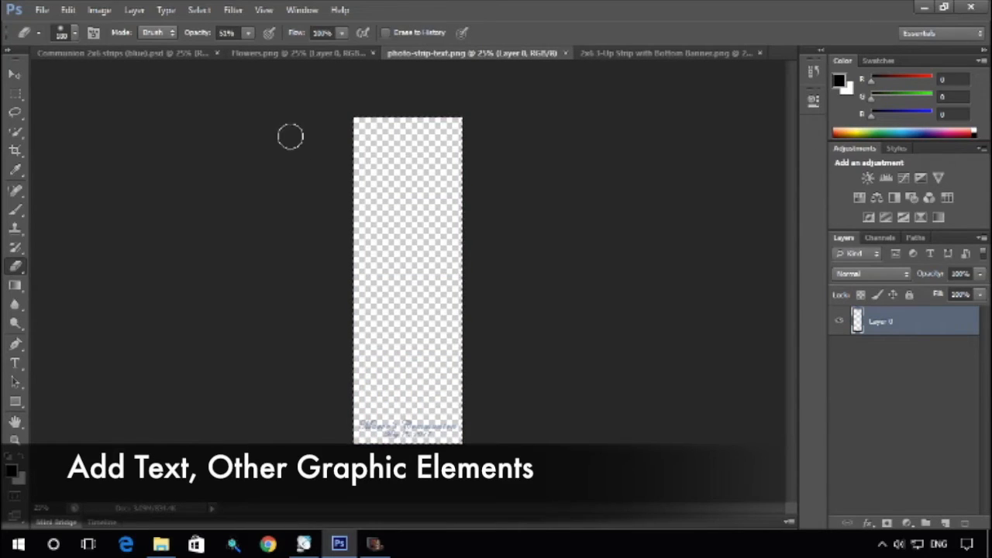
{"action": "left_click", "coordinate": [112, 55]}
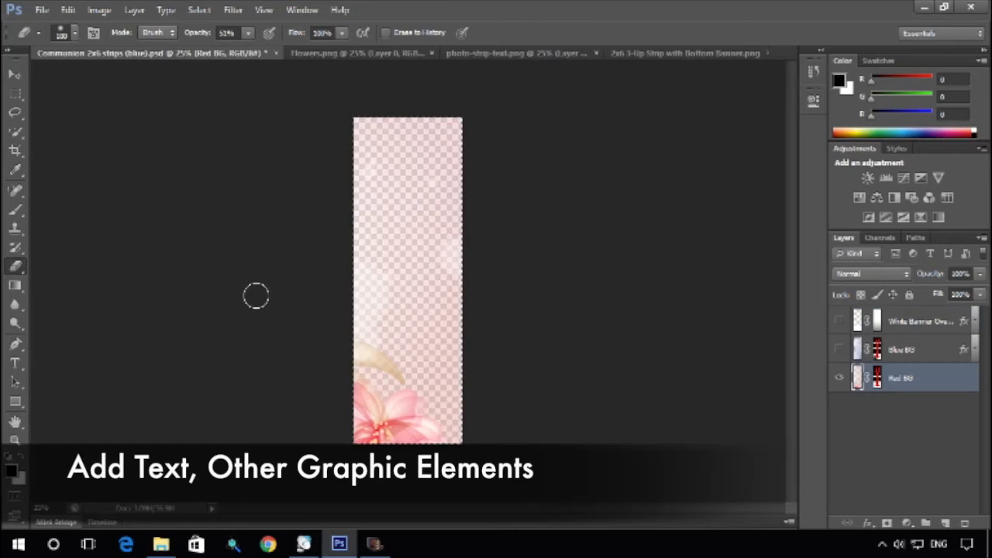
{"action": "left_click", "coordinate": [672, 54]}
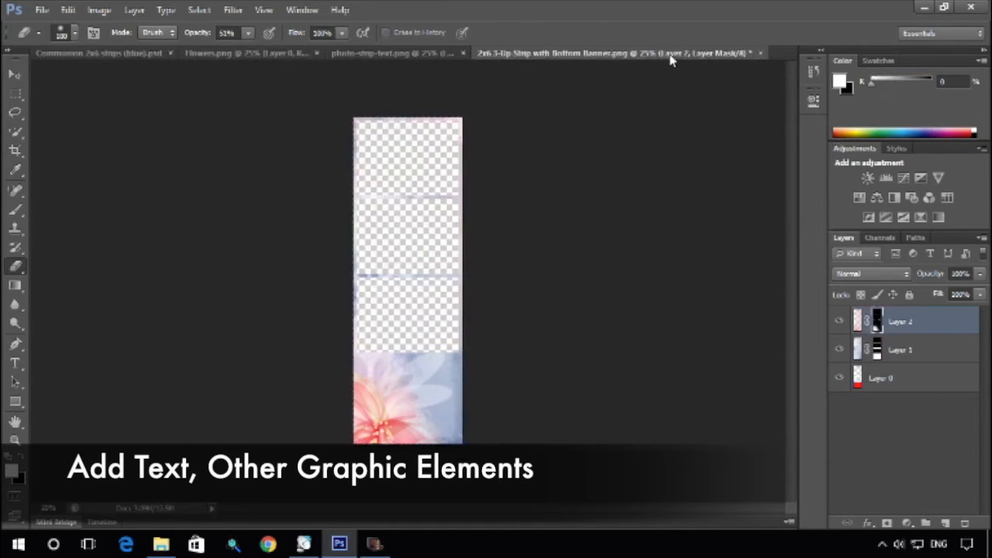
{"action": "left_click", "coordinate": [875, 379]}
{"action": "key", "text": "ctrl+shift+alt+n"}
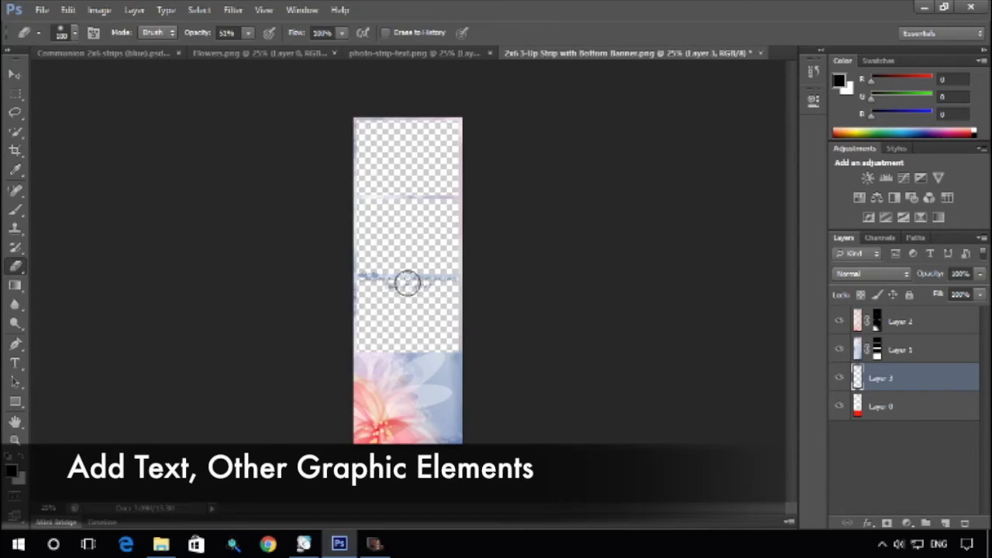
Step: Bring the pasted text layer to the front and move the text down onto the bottom banner
{"action": "key", "text": "alt"}
{"action": "key", "text": "m"}
{"action": "key", "text": "ctrl+shift+bracketright"}
{"action": "left_click_drag", "start_coordinate": [398, 287], "coordinate": [397, 436]}
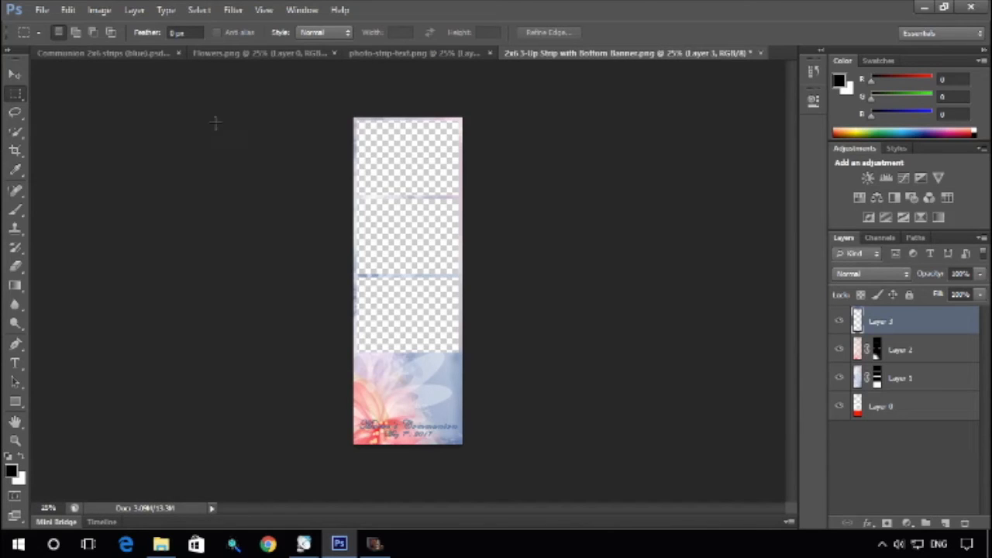
Step: Copy the flowers artwork from Flowers.png into the template as a new top layer and move it down over the bottom banner
{"action": "left_click", "coordinate": [262, 54]}
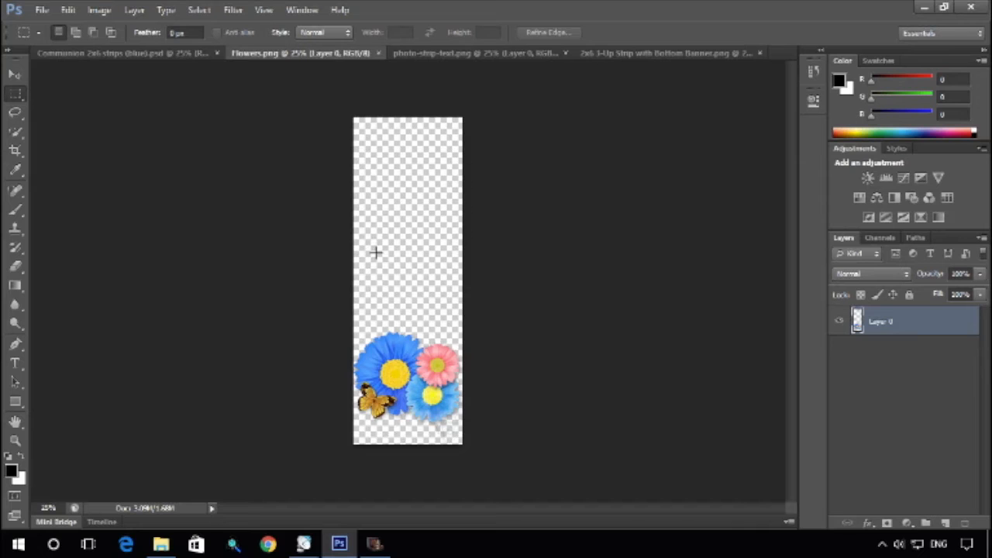
{"action": "key", "text": "ctrl+a"}
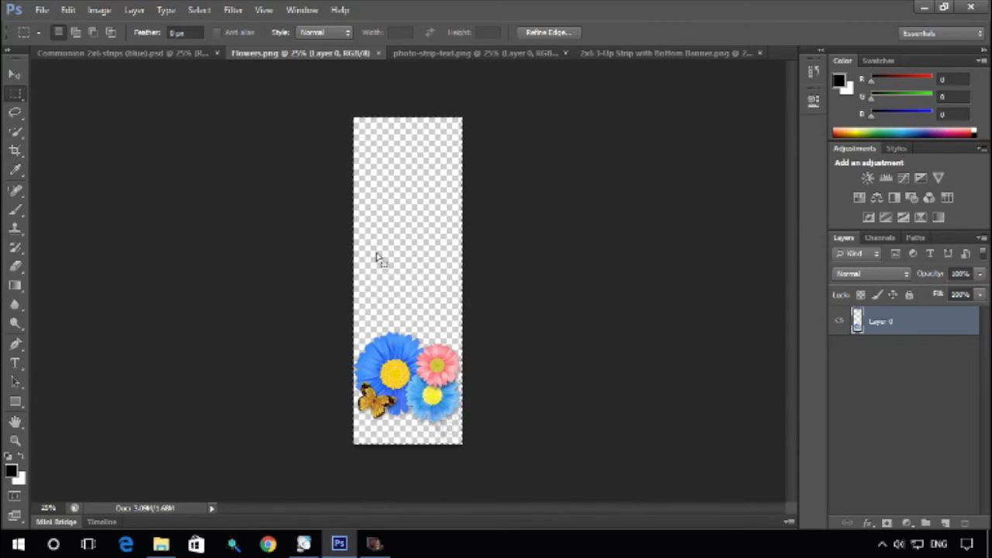
{"action": "left_click", "coordinate": [164, 54]}
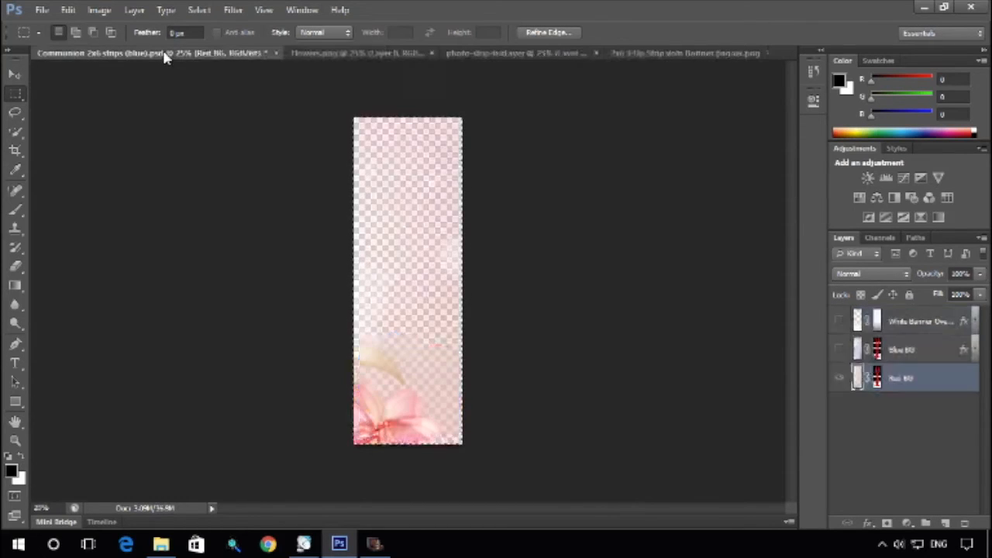
{"action": "left_click", "coordinate": [668, 53]}
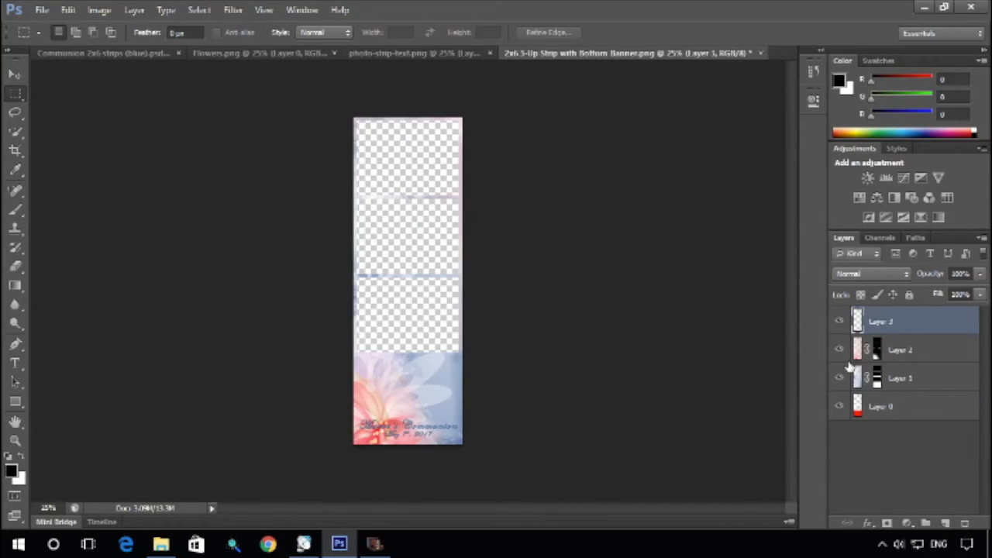
{"action": "key", "text": "ctrl+v"}
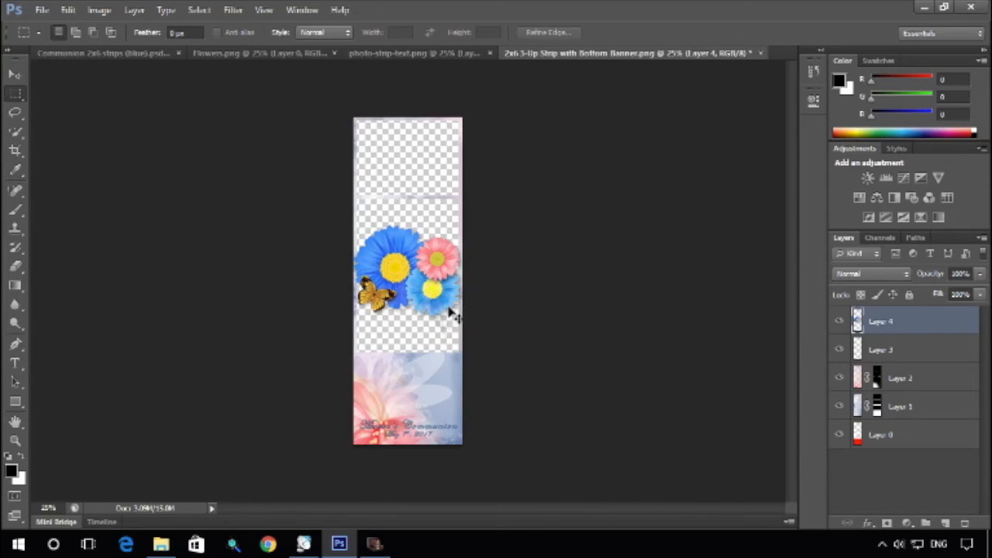
{"action": "left_click_drag", "start_coordinate": [417, 300], "coordinate": [416, 409]}
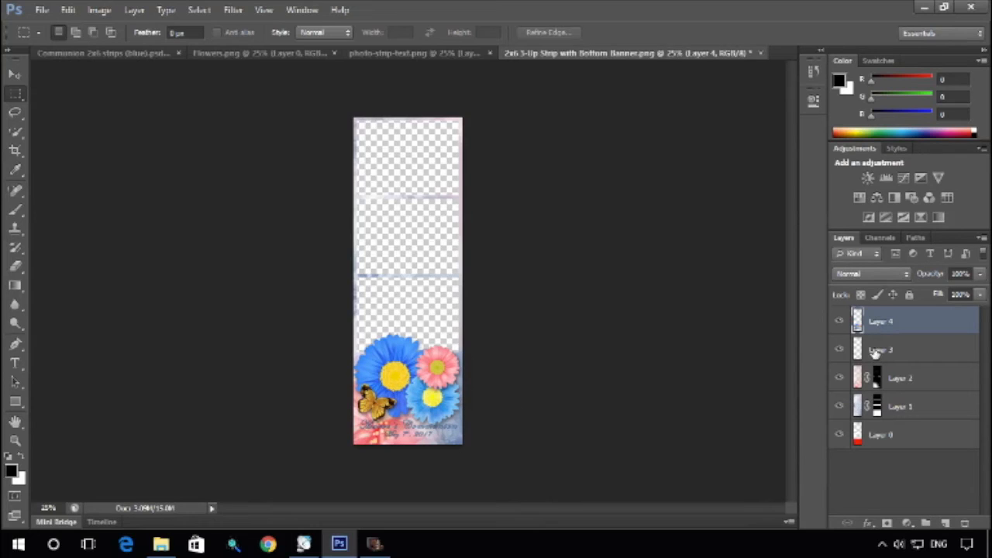
Step: Move the text on Layer 3 slightly lower so it sits beneath the flowers at the strip's bottom edge
{"action": "left_click", "coordinate": [878, 354]}
{"action": "left_click_drag", "start_coordinate": [408, 432], "coordinate": [395, 441]}
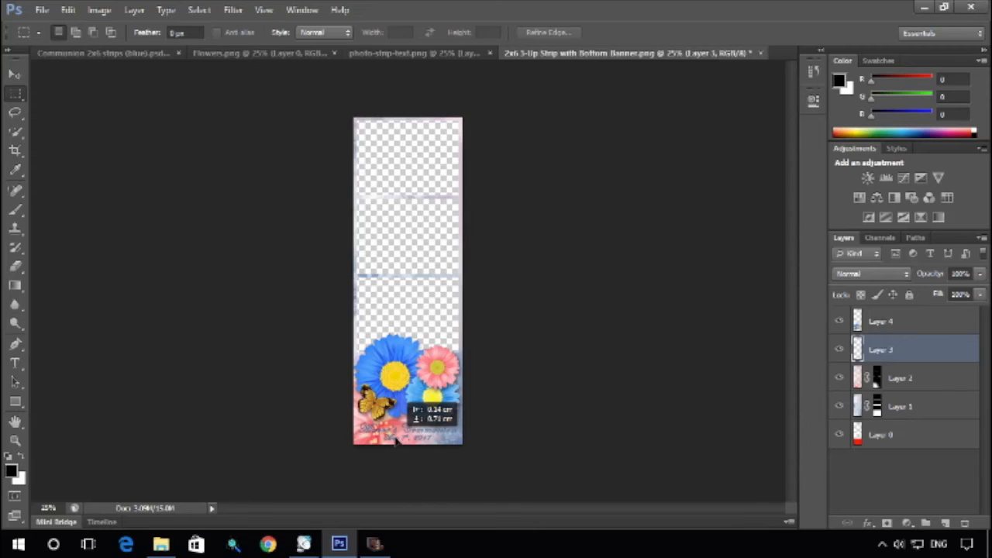
{"action": "left_click_drag", "start_coordinate": [395, 440], "coordinate": [395, 441]}
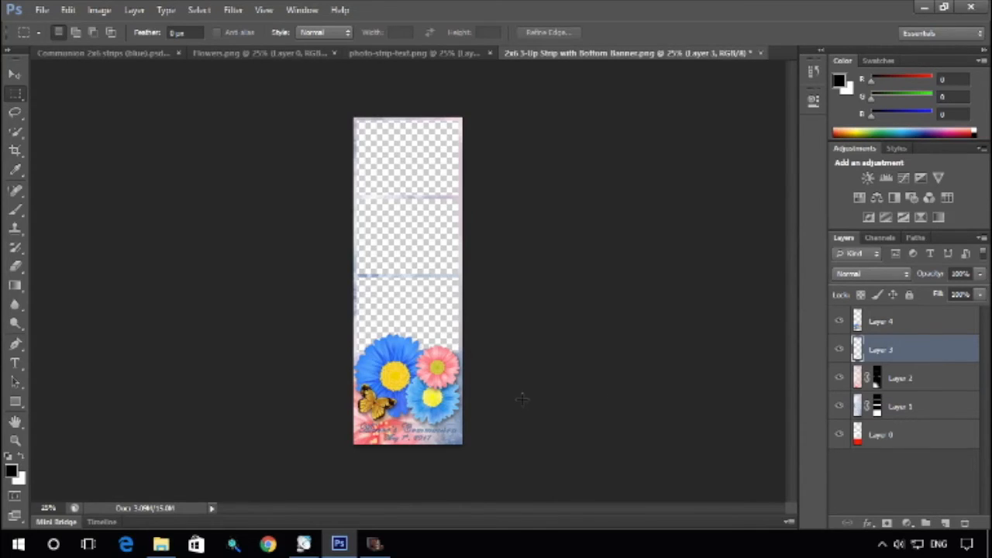
Step: Hide Layers 1 to 4 and select Layer 0's red banner area with the Magic Wand
{"action": "key", "text": "alt+bracketleft"}
{"action": "left_click_drag", "start_coordinate": [838, 321], "coordinate": [843, 411]}
{"action": "left_click", "coordinate": [857, 438]}
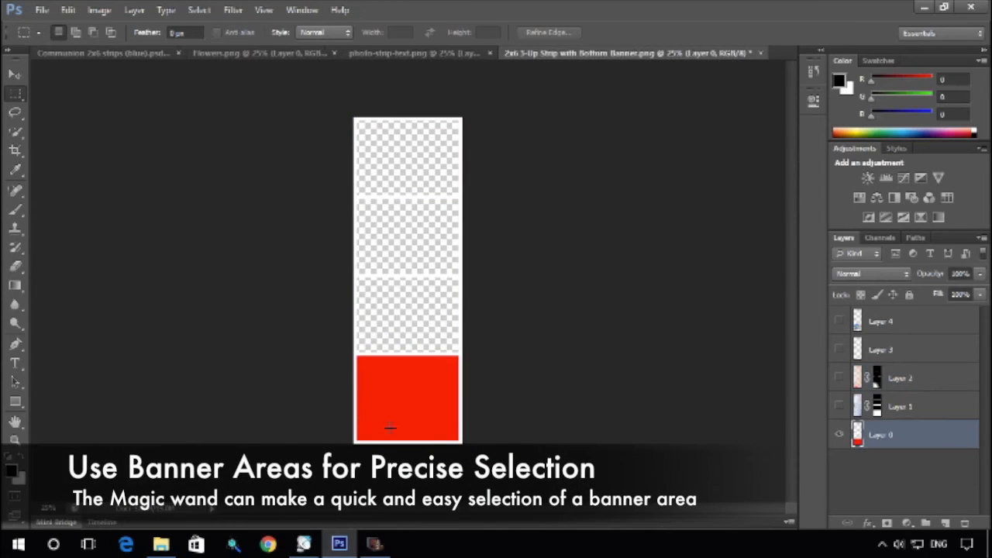
{"action": "key", "text": "w"}
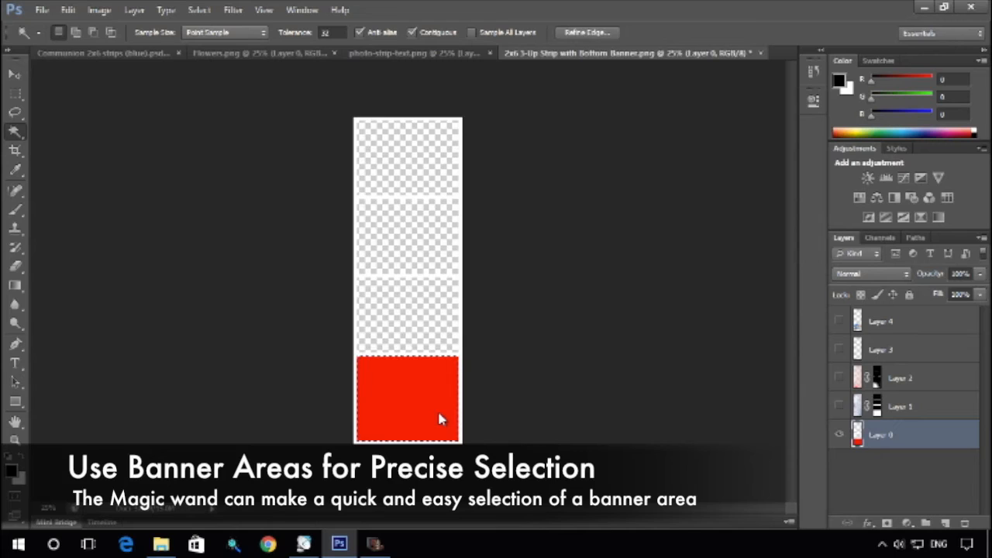
{"action": "key", "text": "ctrl+d"}
{"action": "left_click", "coordinate": [383, 408]}
Step: Fill the banner selection with white on a new layer above Layer 0, and hide Layer 0
{"action": "left_click", "coordinate": [944, 524]}
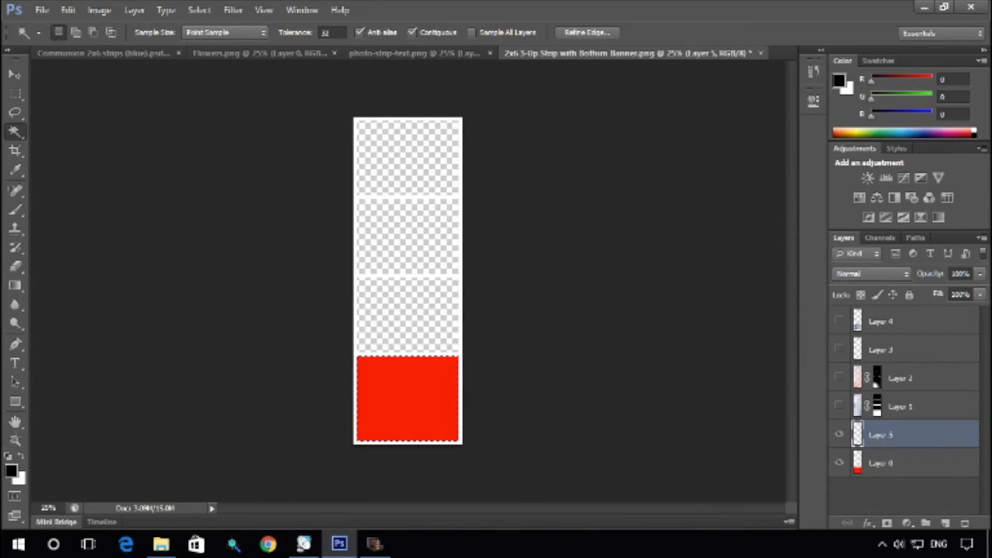
{"action": "left_click", "coordinate": [21, 458]}
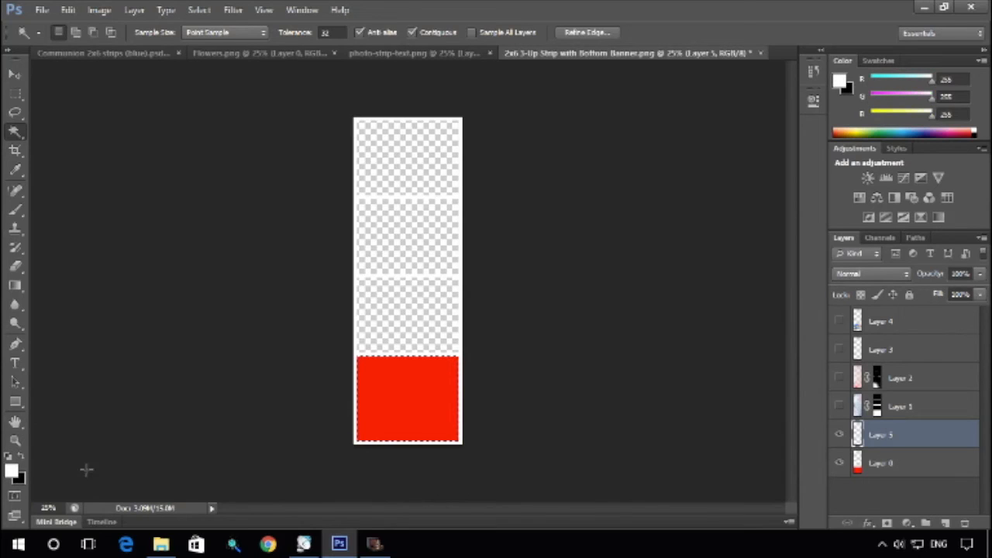
{"action": "key", "text": "alt+BackSpace"}
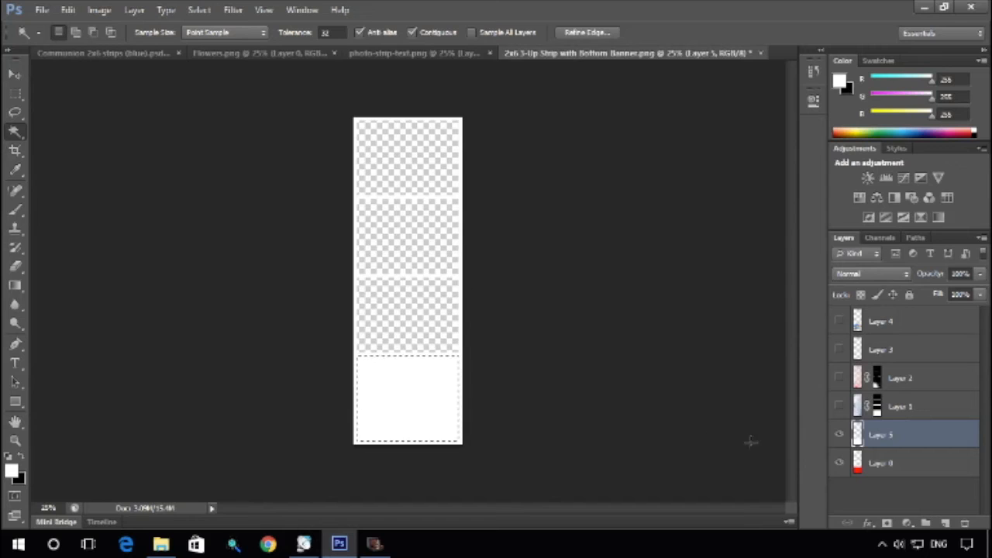
{"action": "left_click", "coordinate": [840, 463]}
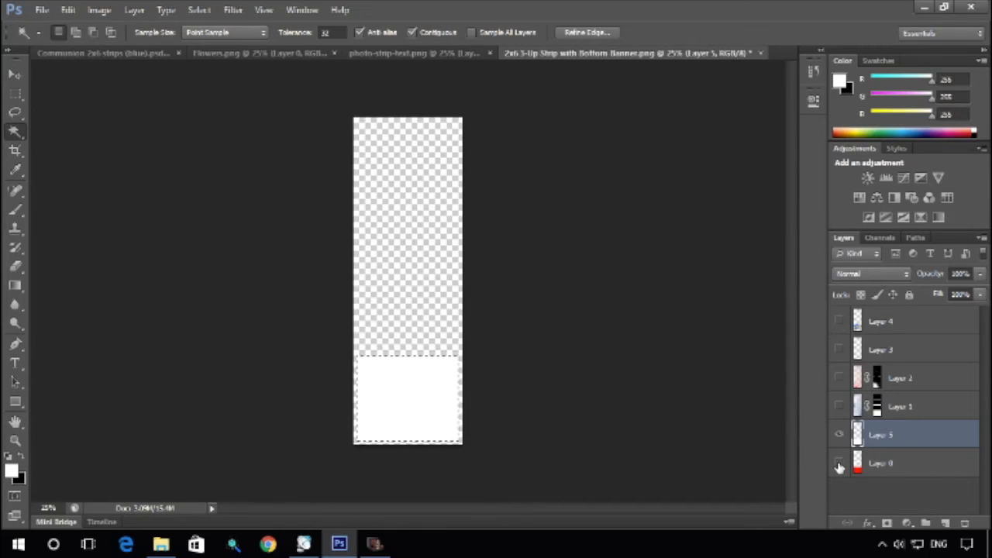
Step: Move the white fill layer between Layer 3 and Layer 2, rename it White Box, and clear the selection
{"action": "left_click_drag", "start_coordinate": [882, 437], "coordinate": [889, 372]}
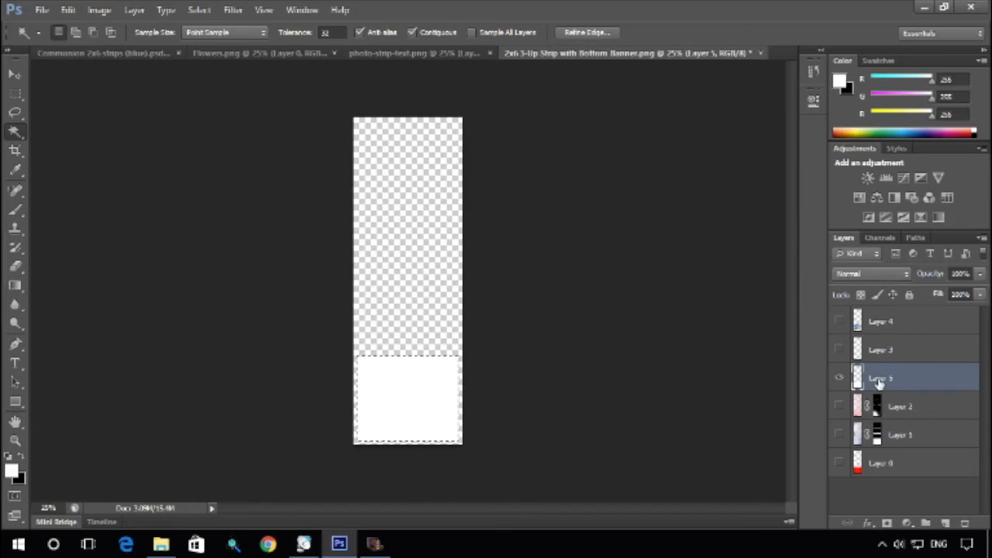
{"action": "double_click", "coordinate": [880, 378]}
{"action": "type", "text": "We"}
{"action": "type", "text": "ite"}
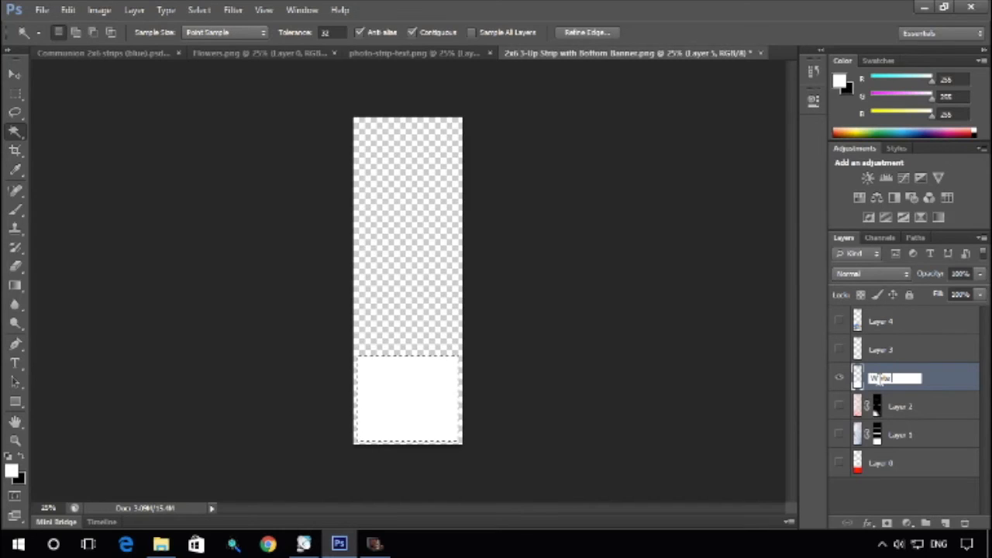
{"action": "type", "text": " Box"}
{"action": "key", "text": "Return"}
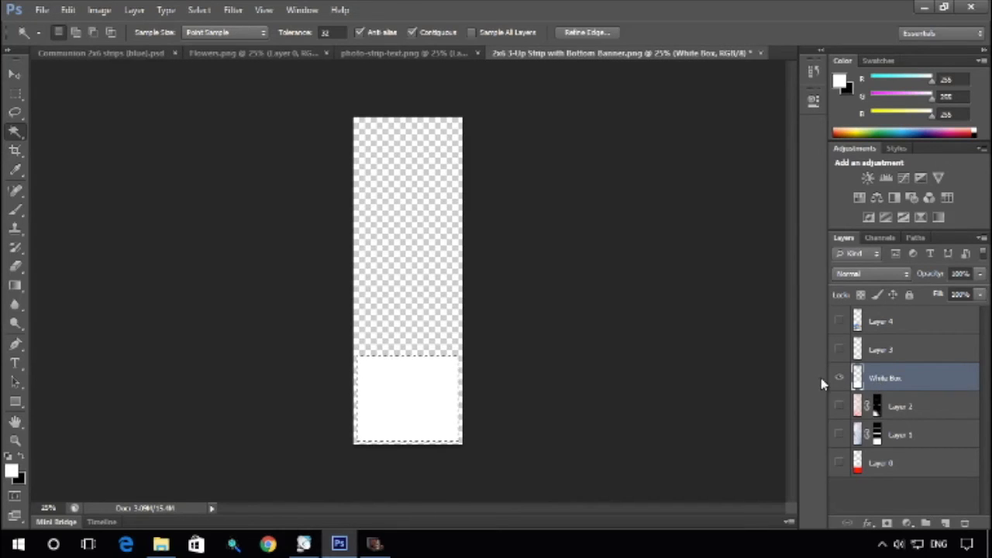
{"action": "key", "text": "ctrl+d"}
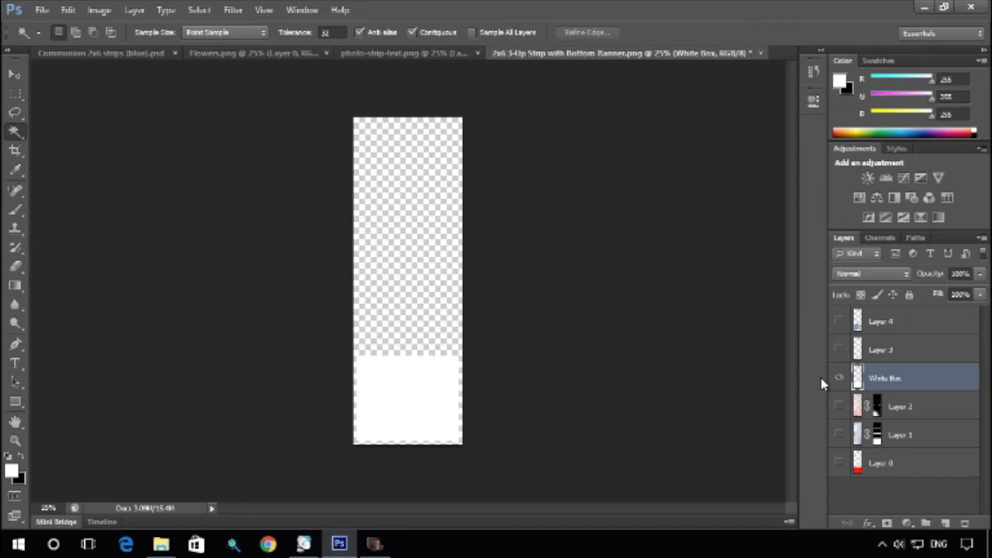
Step: Reduce the White Box layer's fill to 22% and show Layers 1 to 4 again
{"action": "left_click", "coordinate": [979, 294]}
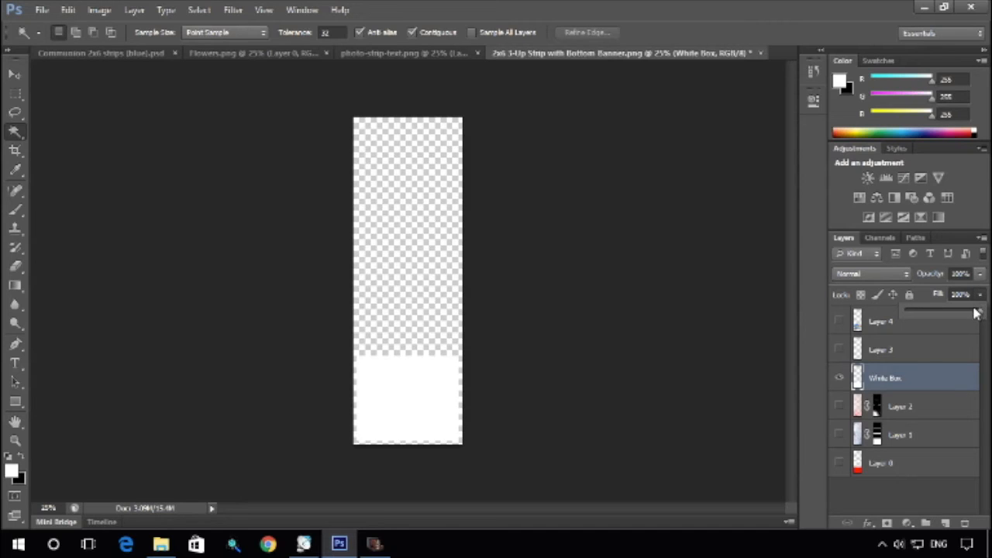
{"action": "left_click_drag", "start_coordinate": [936, 314], "coordinate": [925, 310]}
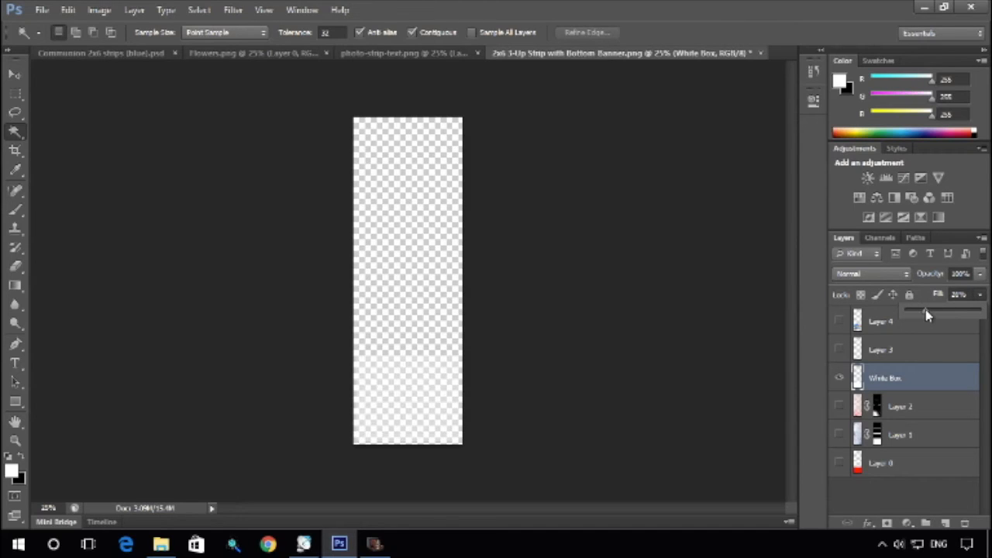
{"action": "left_click", "coordinate": [839, 406]}
{"action": "left_click", "coordinate": [839, 435]}
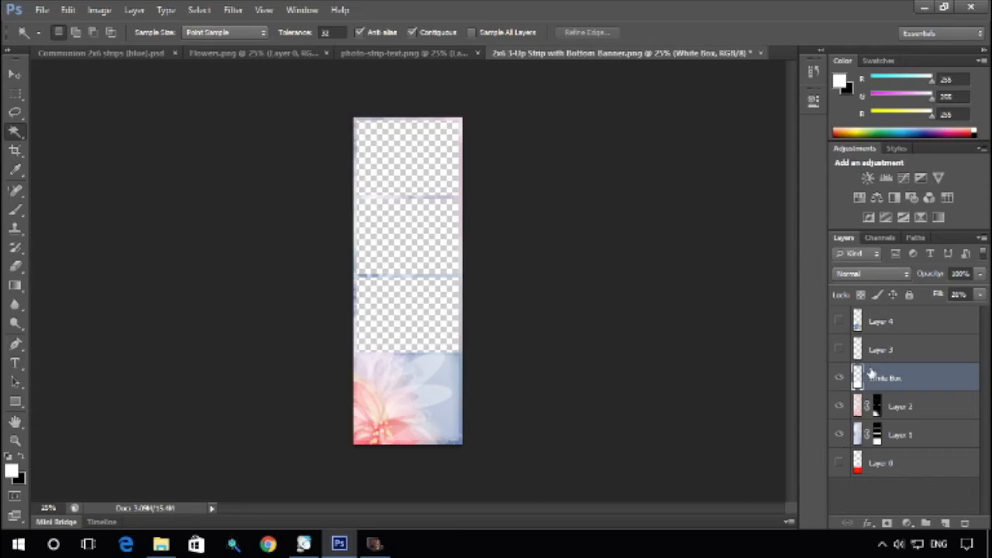
{"action": "left_click", "coordinate": [980, 295]}
{"action": "mouse_move", "coordinate": [931, 316]}
{"action": "left_mouse_down"}
{"action": "mouse_move", "coordinate": [951, 313]}
{"action": "mouse_move", "coordinate": [929, 317]}
{"action": "left_mouse_up"}
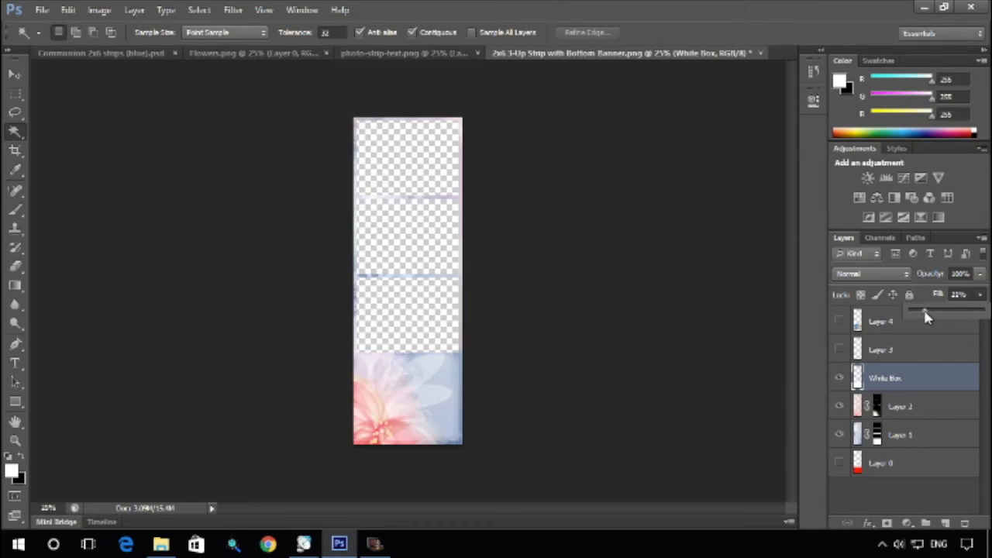
{"action": "left_click", "coordinate": [839, 353]}
{"action": "left_click", "coordinate": [838, 321]}
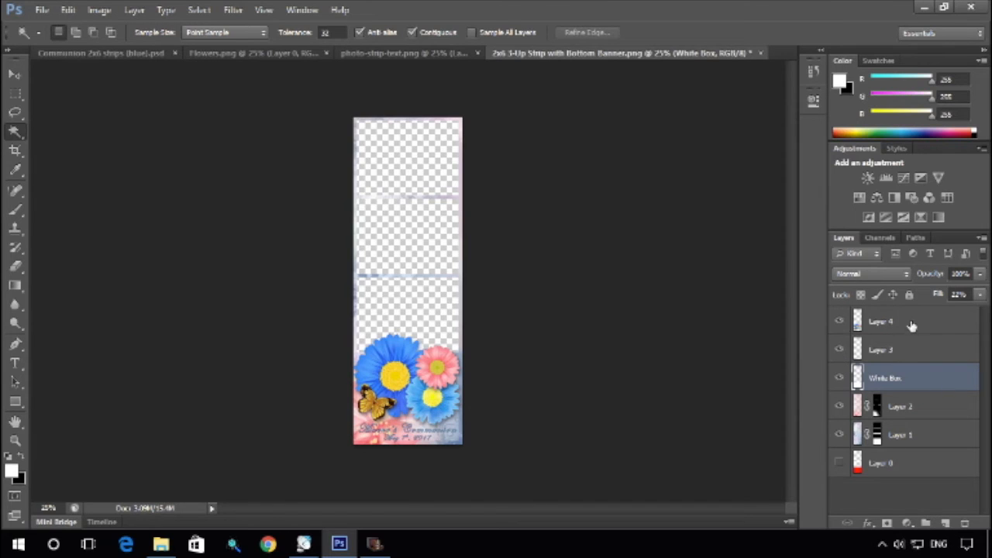
Step: Reduce the White Box layer's fill to 14% and start adding a drop shadow layer style to it
{"action": "left_click", "coordinate": [981, 295]}
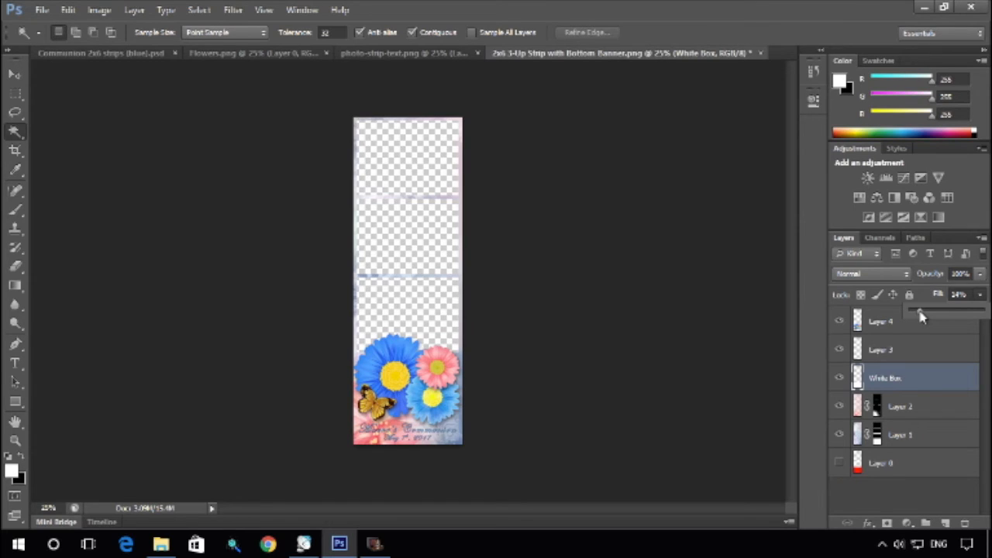
{"action": "left_click", "coordinate": [916, 376]}
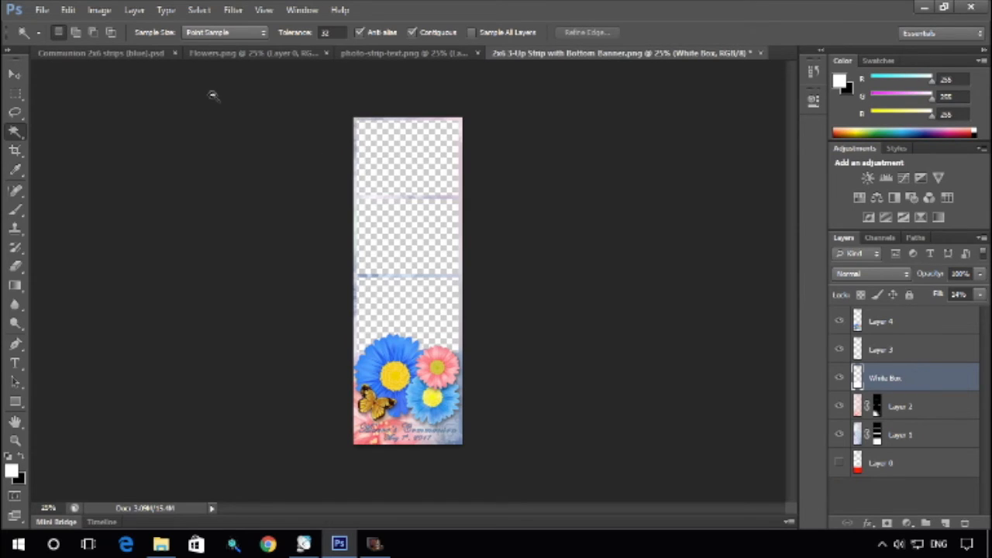
{"action": "left_click", "coordinate": [135, 10]}
{"action": "mouse_move", "coordinate": [186, 90]}
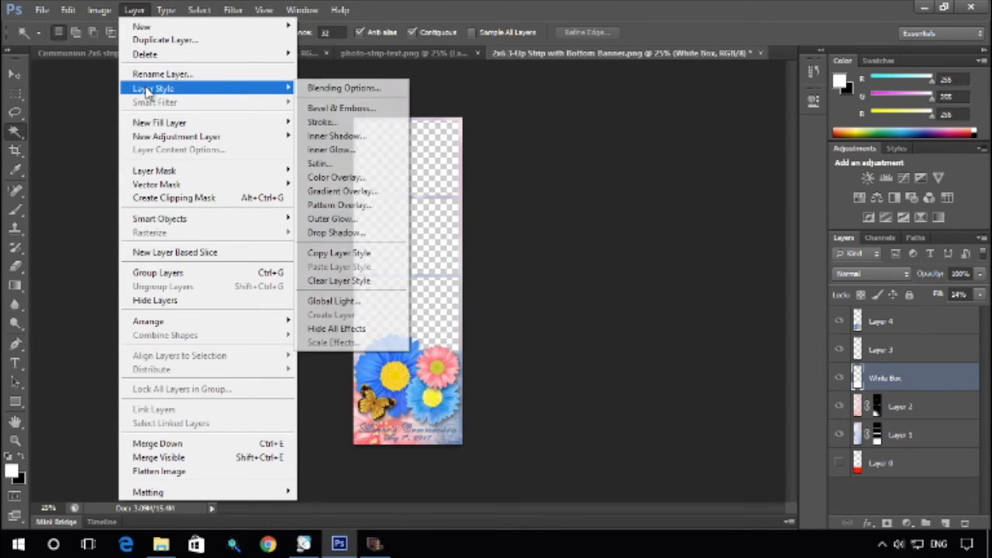
{"action": "left_click", "coordinate": [356, 234]}
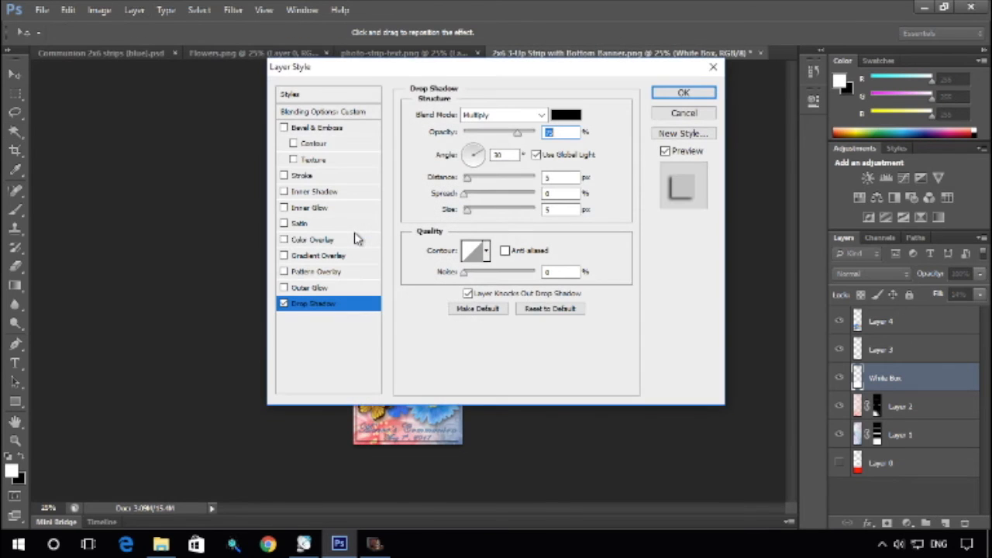
{"action": "left_click_drag", "start_coordinate": [480, 77], "coordinate": [713, 81]}
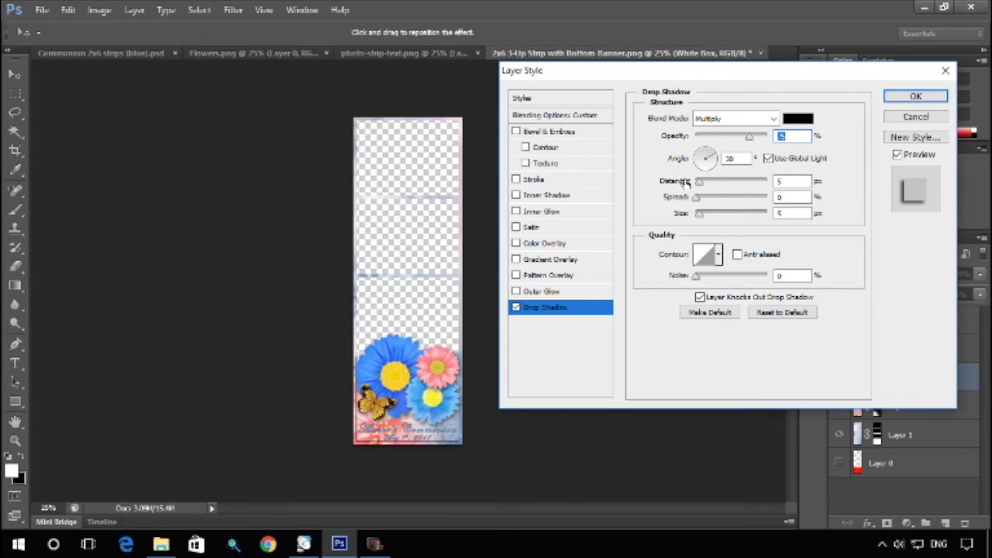
Step: Apply White Box's drop shadow using global light, 6 px distance, slightly increased spread and size, and a very low opacity
{"action": "left_click", "coordinate": [770, 160]}
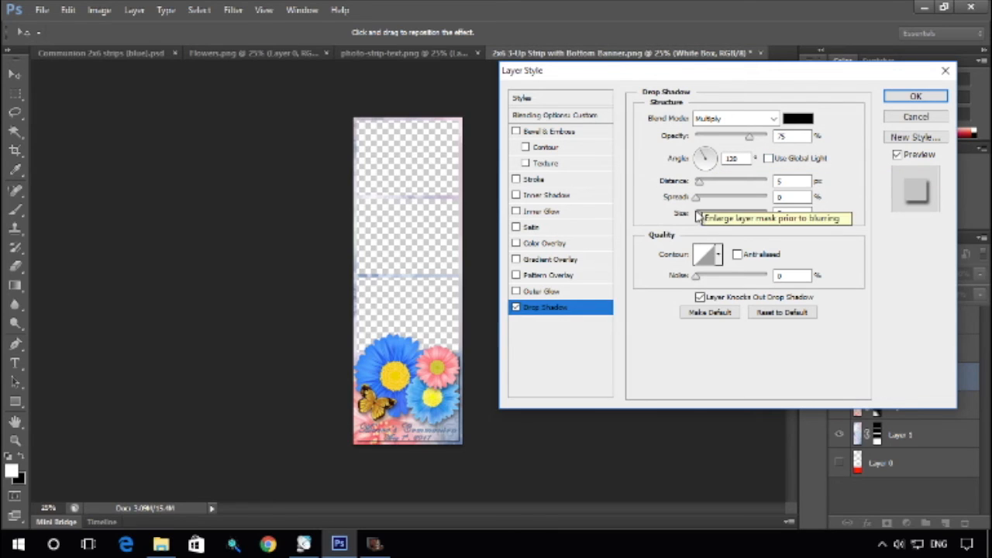
{"action": "left_click_drag", "start_coordinate": [748, 139], "coordinate": [710, 147]}
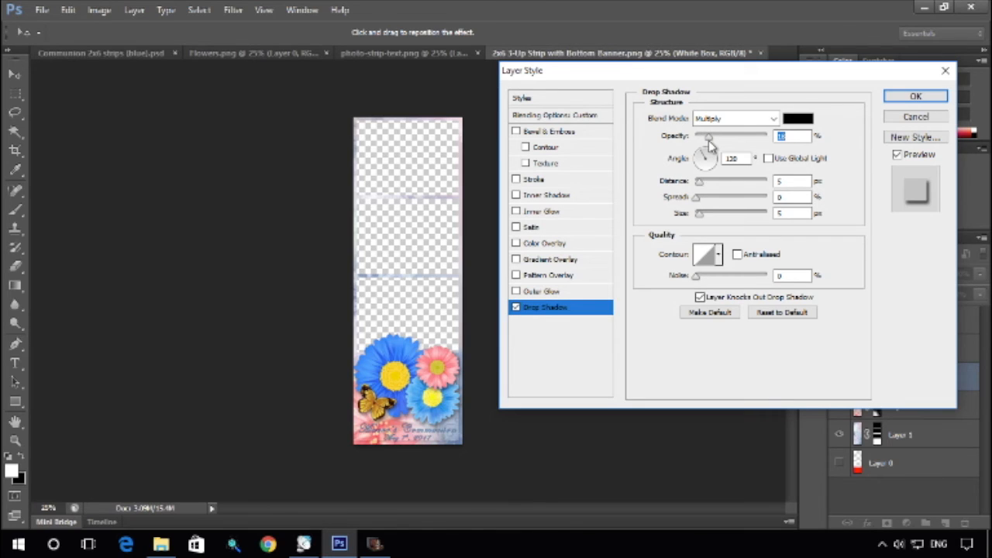
{"action": "left_click", "coordinate": [768, 158]}
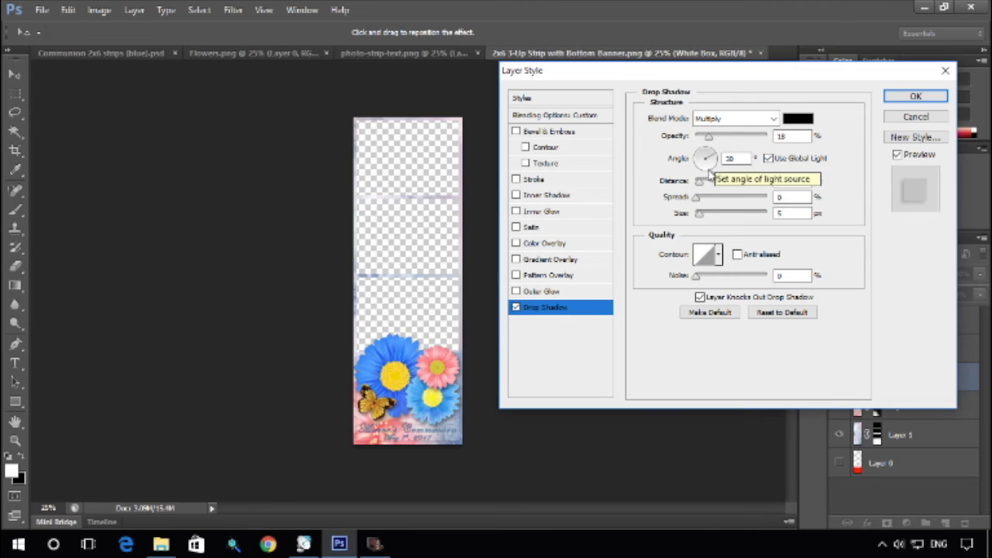
{"action": "left_click_drag", "start_coordinate": [700, 183], "coordinate": [701, 184]}
{"action": "left_click", "coordinate": [701, 198]}
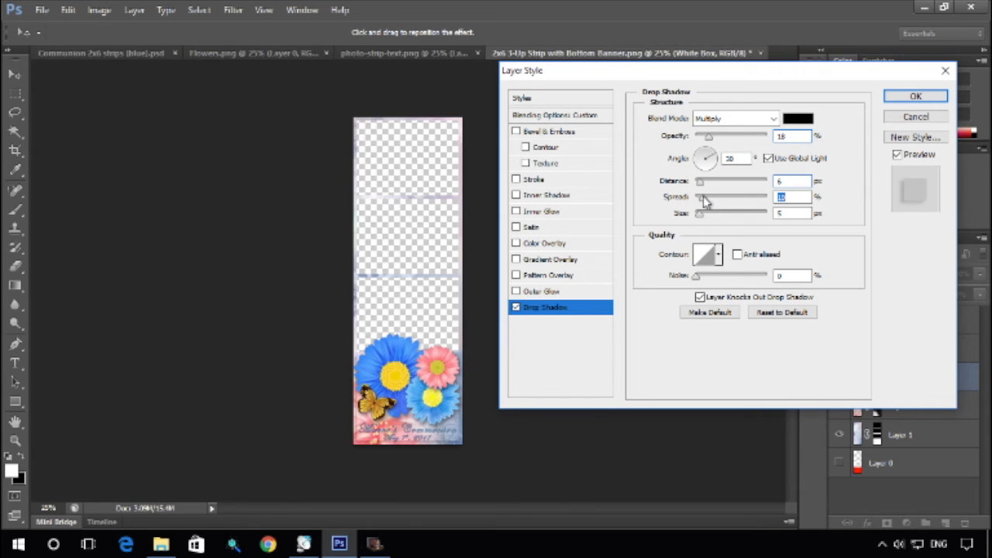
{"action": "left_click", "coordinate": [702, 215]}
{"action": "left_click_drag", "start_coordinate": [711, 140], "coordinate": [698, 145]}
{"action": "left_click", "coordinate": [907, 99]}
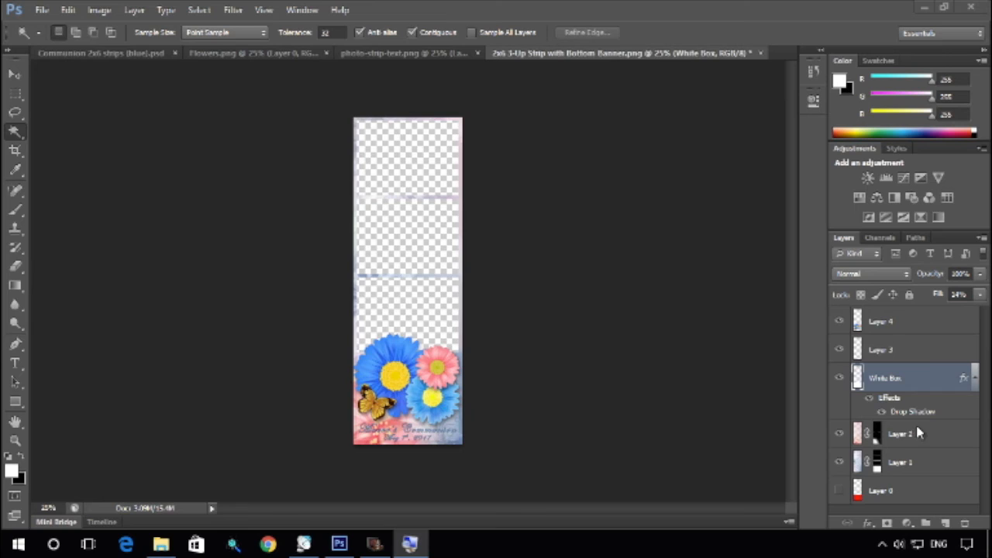
Step: Set the White Box layer's fill to 18%
{"action": "left_click", "coordinate": [916, 382]}
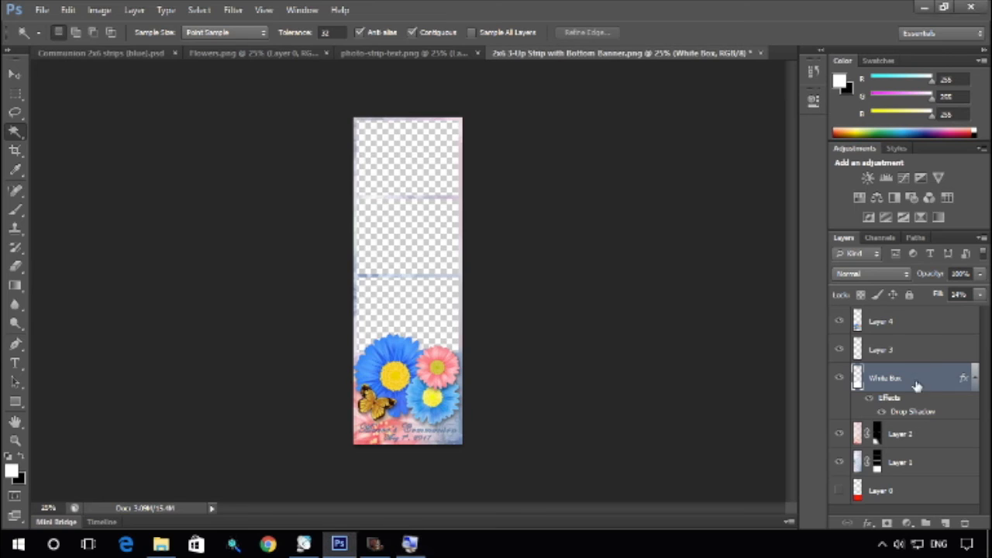
{"action": "left_click", "coordinate": [979, 295]}
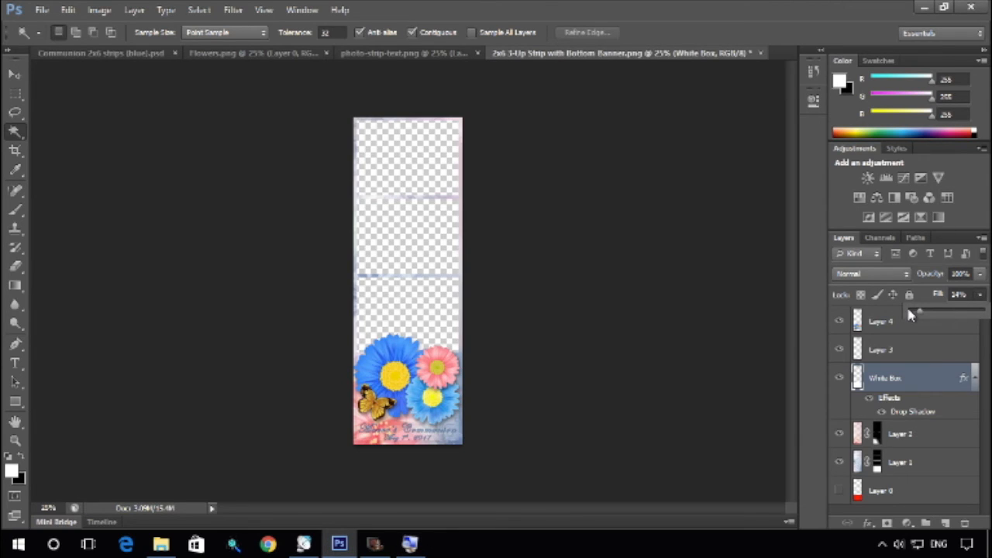
{"action": "mouse_move", "coordinate": [922, 313]}
{"action": "left_mouse_down"}
{"action": "mouse_move", "coordinate": [932, 315]}
{"action": "mouse_move", "coordinate": [921, 315]}
{"action": "left_mouse_up"}
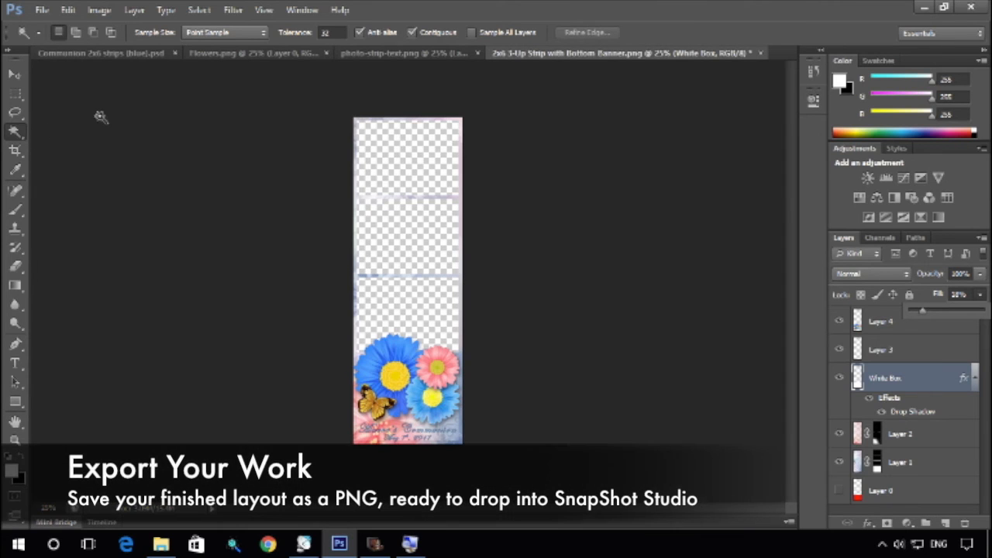
Step: Export the layout for the web as a transparent PNG-24 to the Desktop, named 2x6-3-Up-Strip-with-Bottom-Banner.png
{"action": "left_click", "coordinate": [42, 9]}
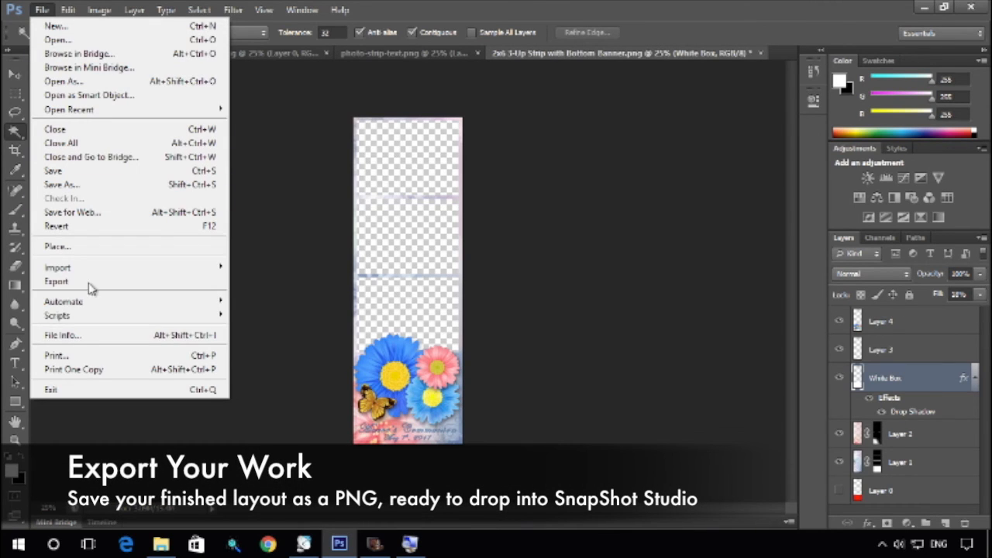
{"action": "left_click", "coordinate": [94, 215]}
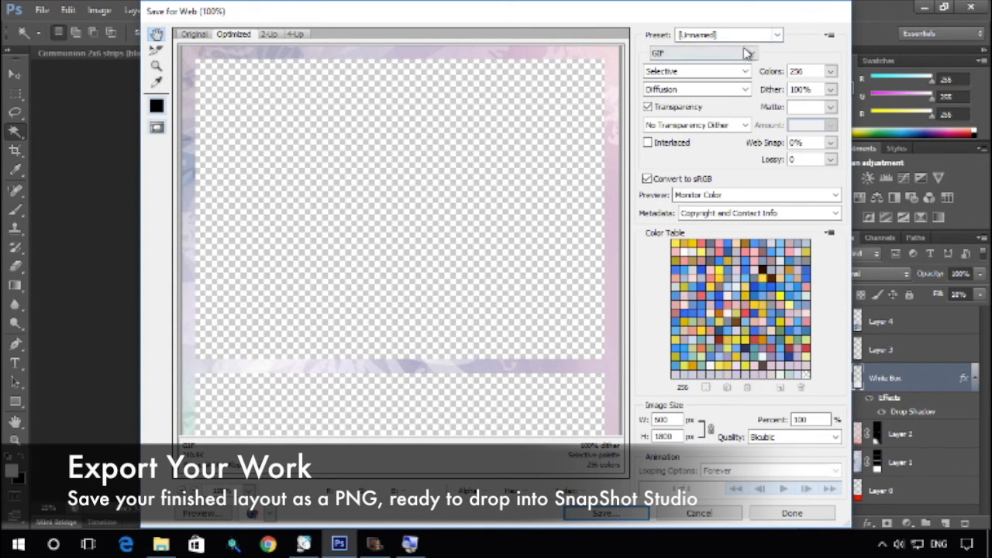
{"action": "left_click", "coordinate": [748, 53]}
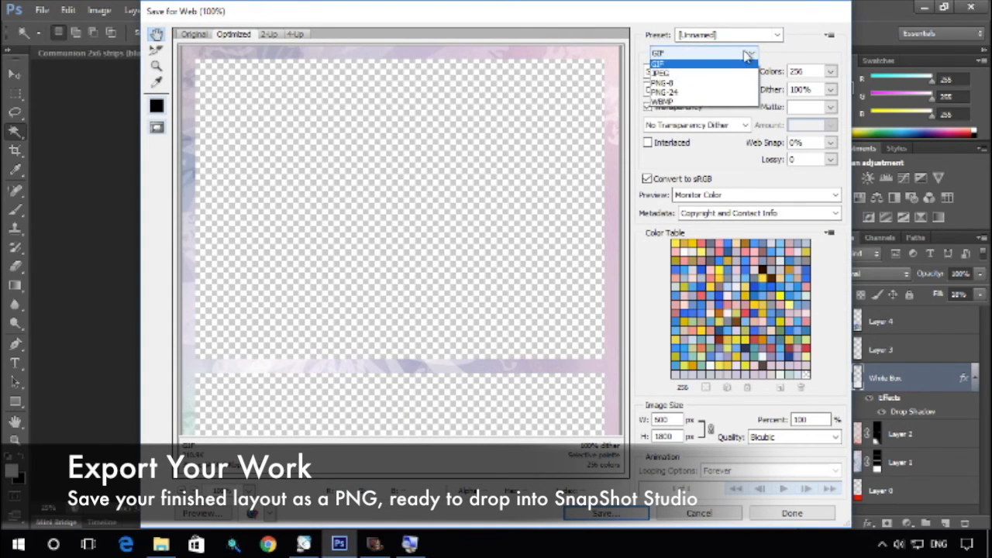
{"action": "left_click", "coordinate": [720, 94]}
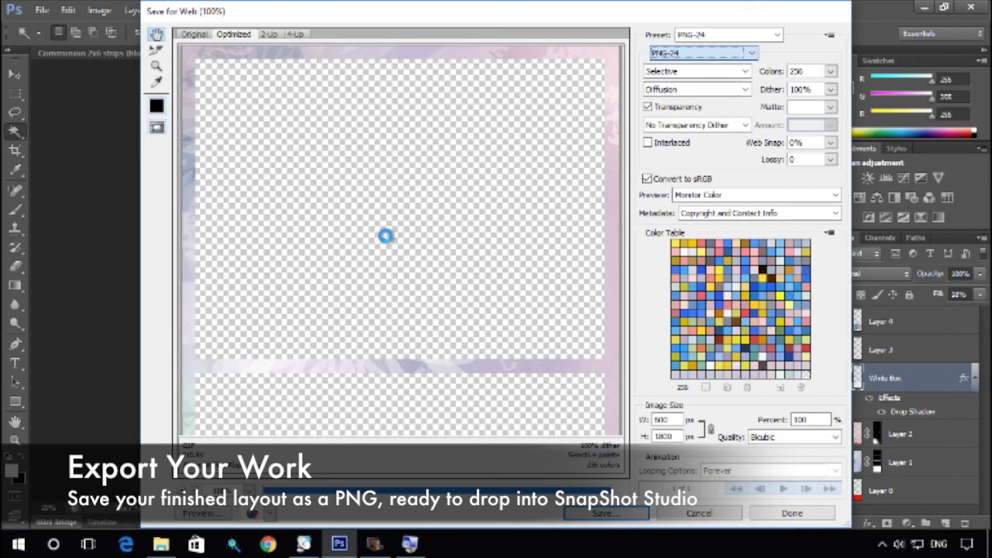
{"action": "key", "text": "ctrl+0"}
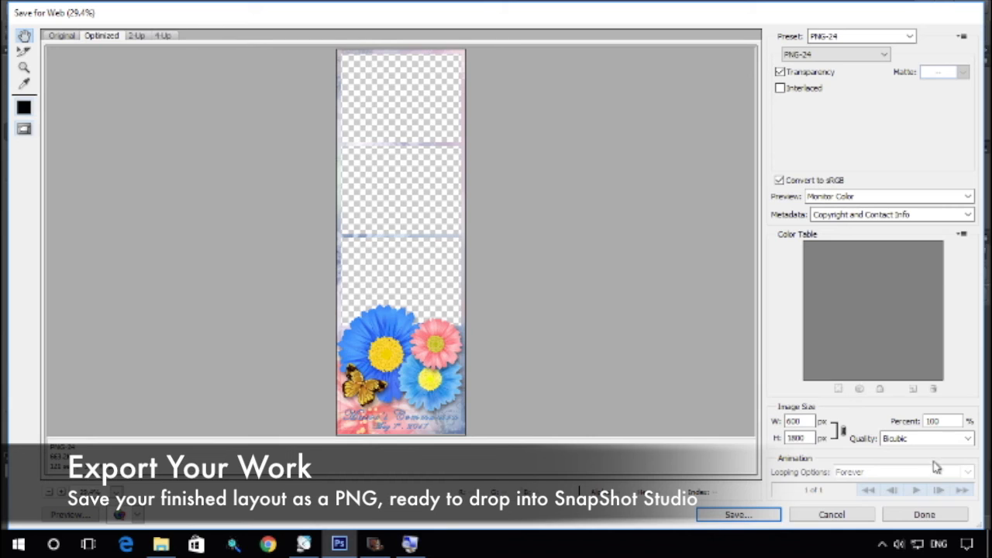
{"action": "left_click", "coordinate": [736, 516]}
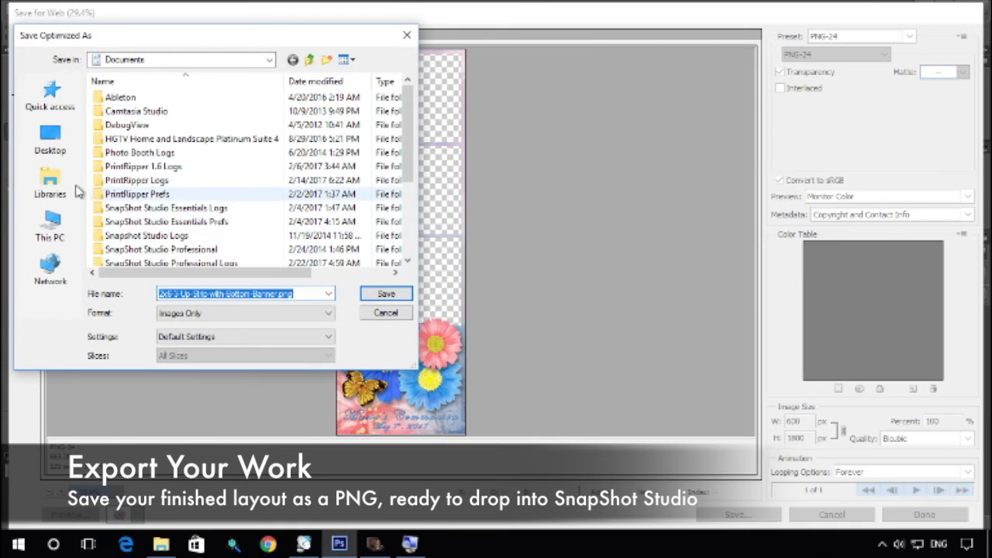
{"action": "left_click", "coordinate": [54, 149]}
{"action": "left_click", "coordinate": [384, 294]}
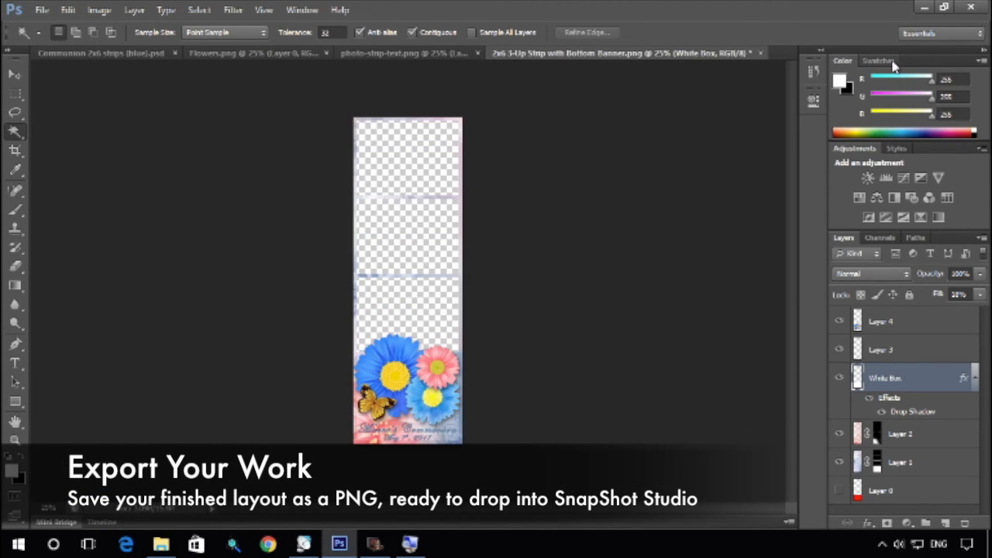
Step: Switch to SnapShot Studio's Page Editor, load the 2x6 3-Up Strip with Bottom Banner preset, and set the exported Desktop PNG as the page overlay
{"action": "left_click", "coordinate": [924, 6]}
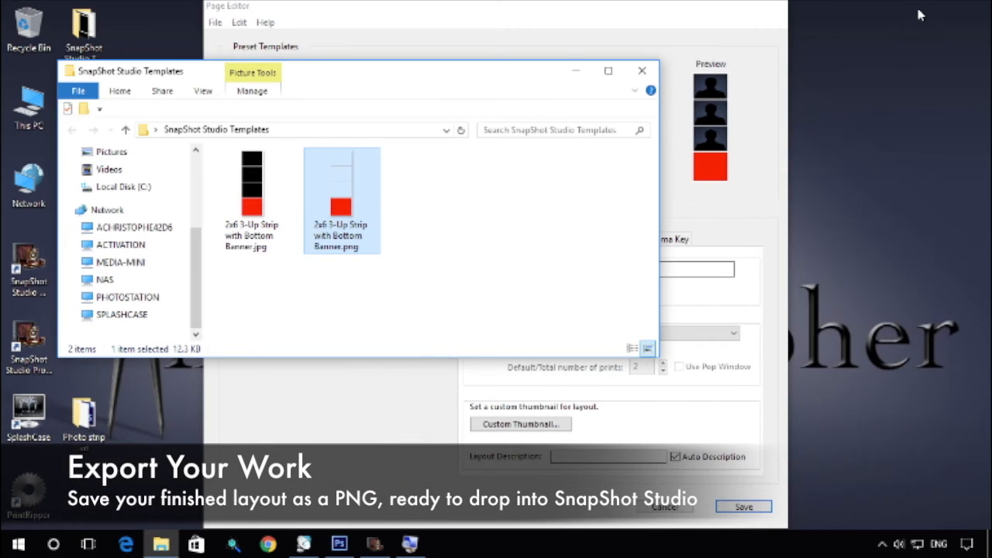
{"action": "left_click", "coordinate": [637, 74]}
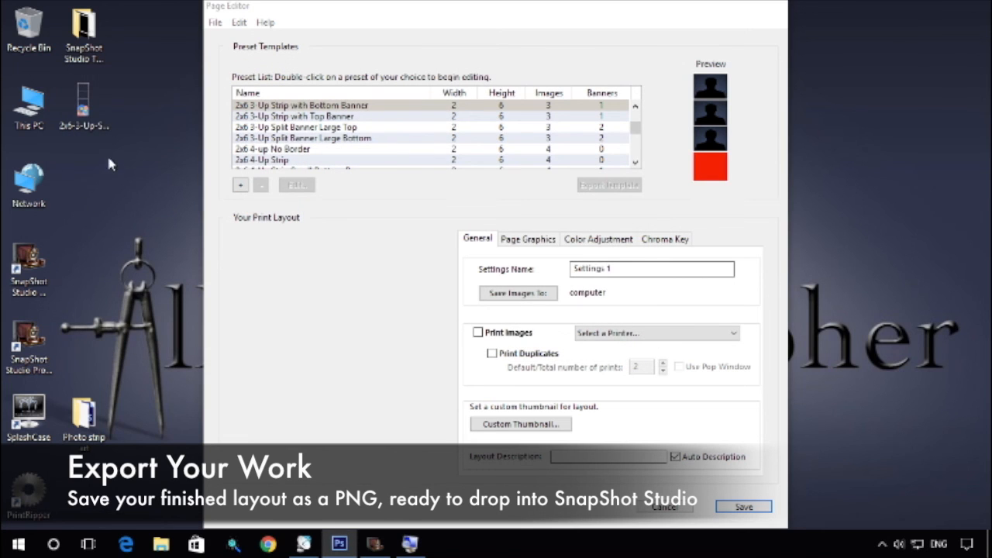
{"action": "left_click", "coordinate": [82, 117]}
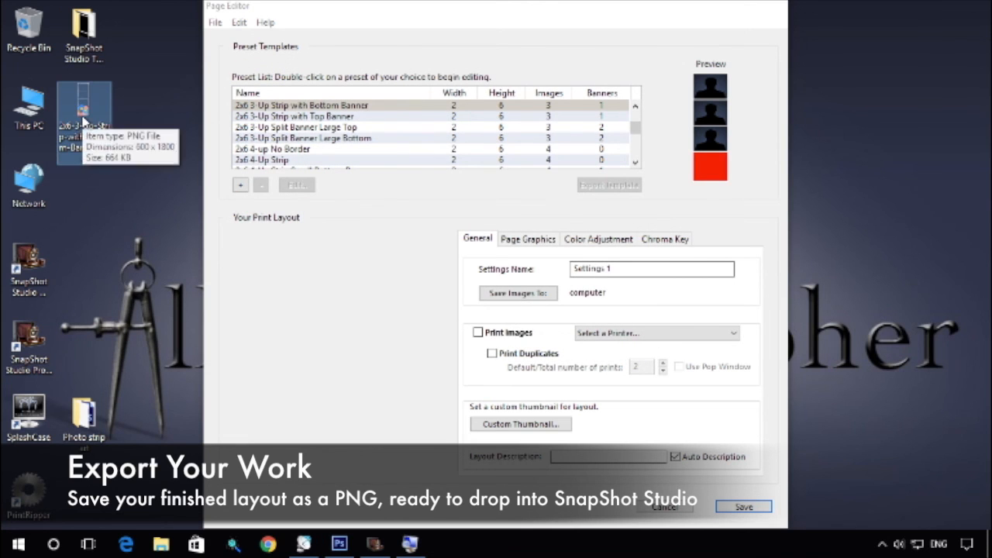
{"action": "left_click", "coordinate": [700, 166]}
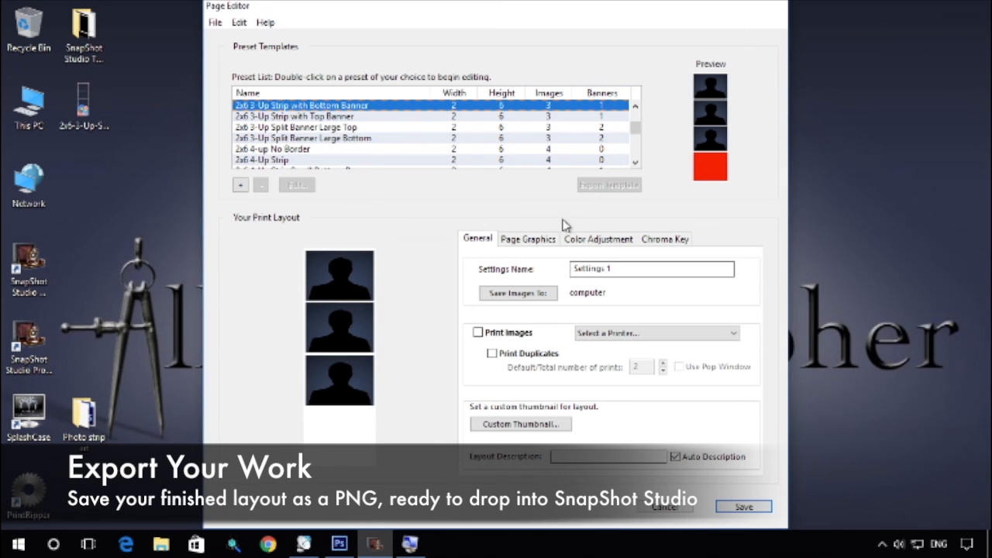
{"action": "left_click", "coordinate": [527, 239]}
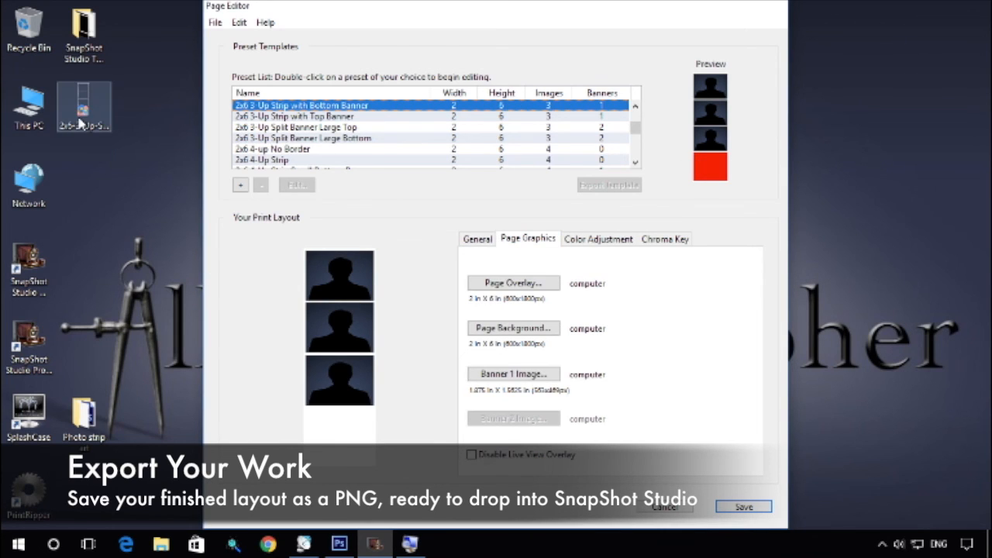
{"action": "left_click_drag", "start_coordinate": [83, 109], "coordinate": [589, 290]}
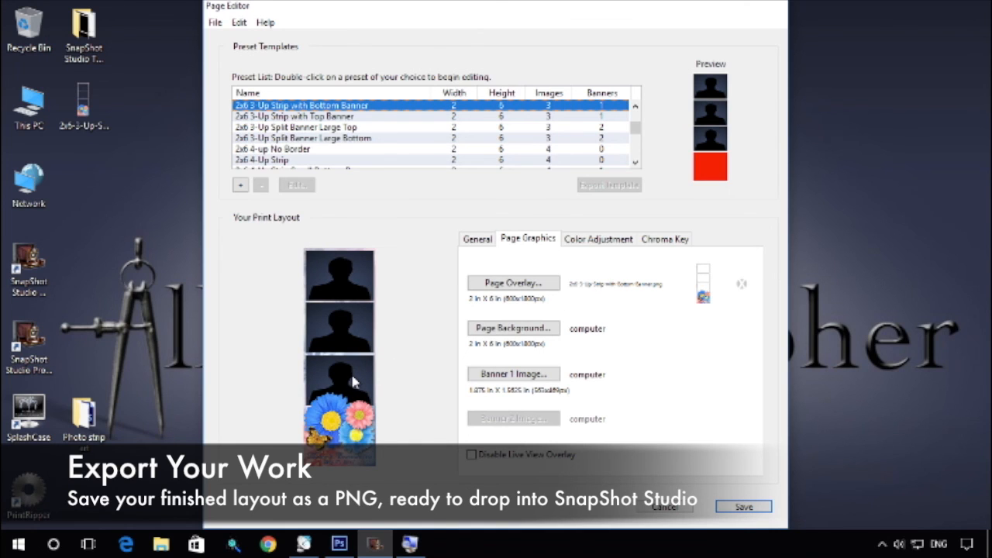
Step: Name the print layout's settings Flower 2x6 Strips
{"action": "left_click", "coordinate": [474, 239]}
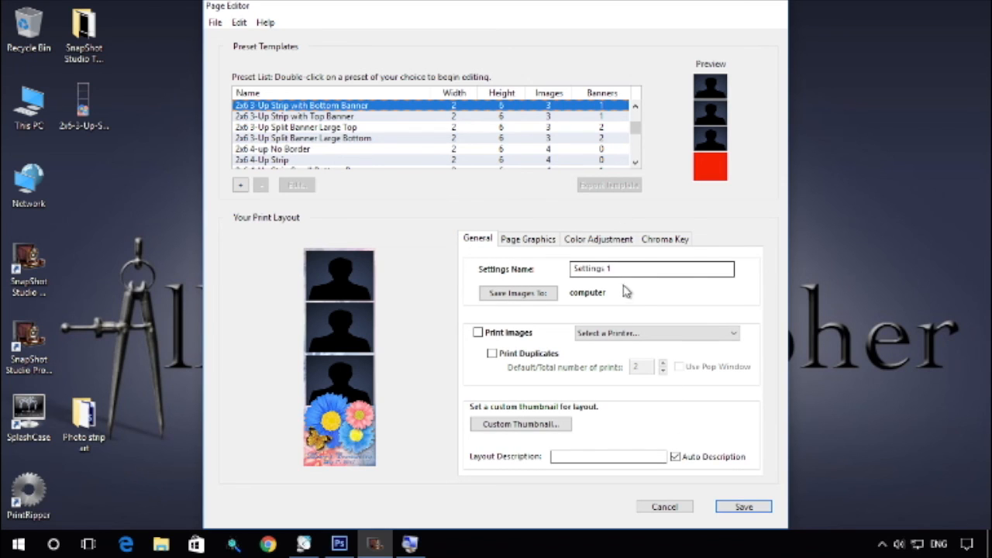
{"action": "left_click_drag", "start_coordinate": [623, 272], "coordinate": [529, 270]}
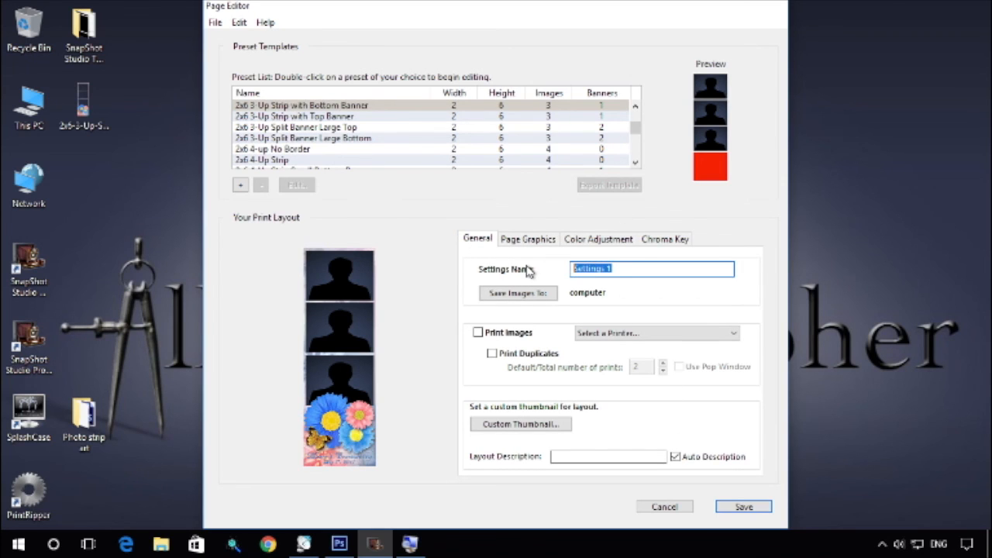
{"action": "type", "text": "Fi"}
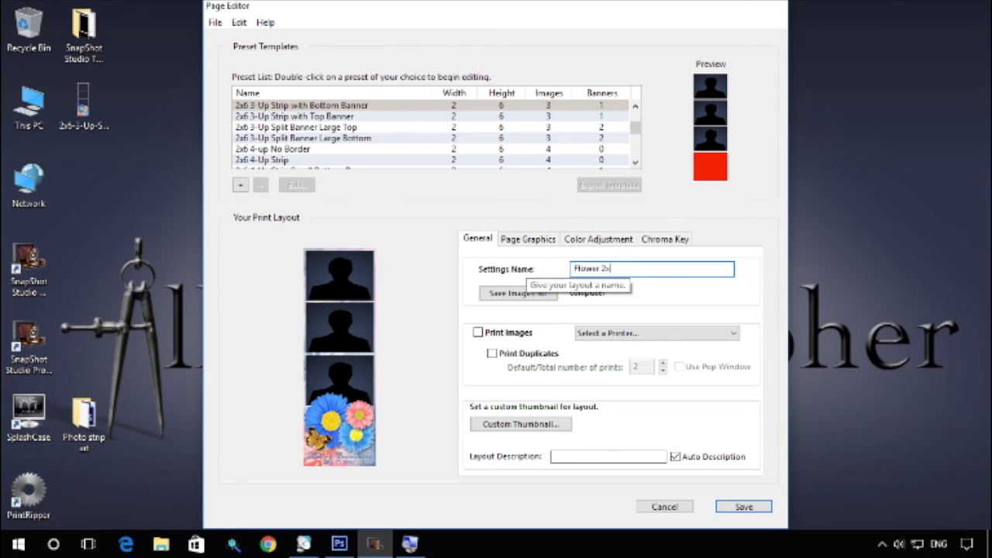
{"action": "type", "text": "ower 2x6 Strips"}
Step: Create a Photo Booth folder on the Desktop and choose it as the save location for the layout's images
{"action": "left_click", "coordinate": [534, 291]}
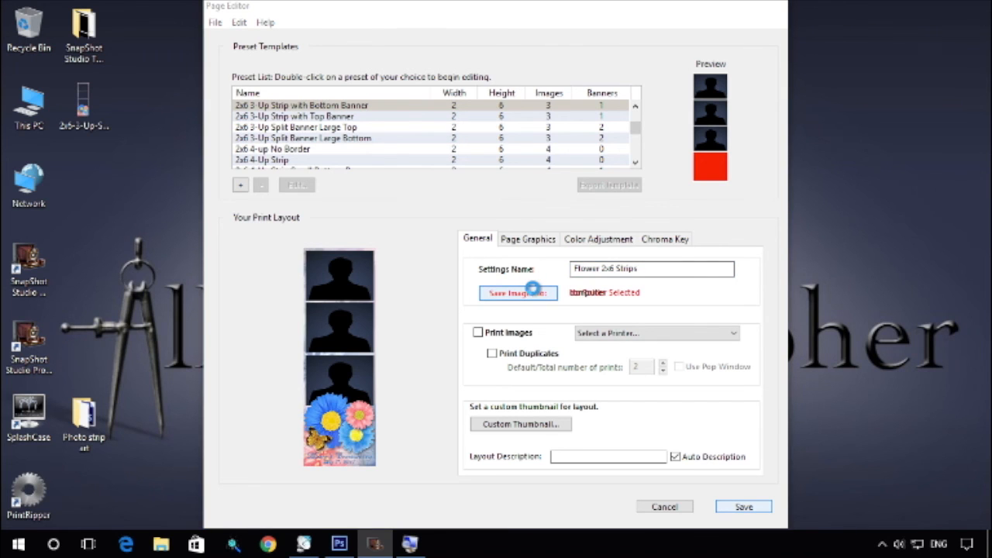
{"action": "left_click", "coordinate": [261, 186]}
{"action": "right_click", "coordinate": [264, 187]}
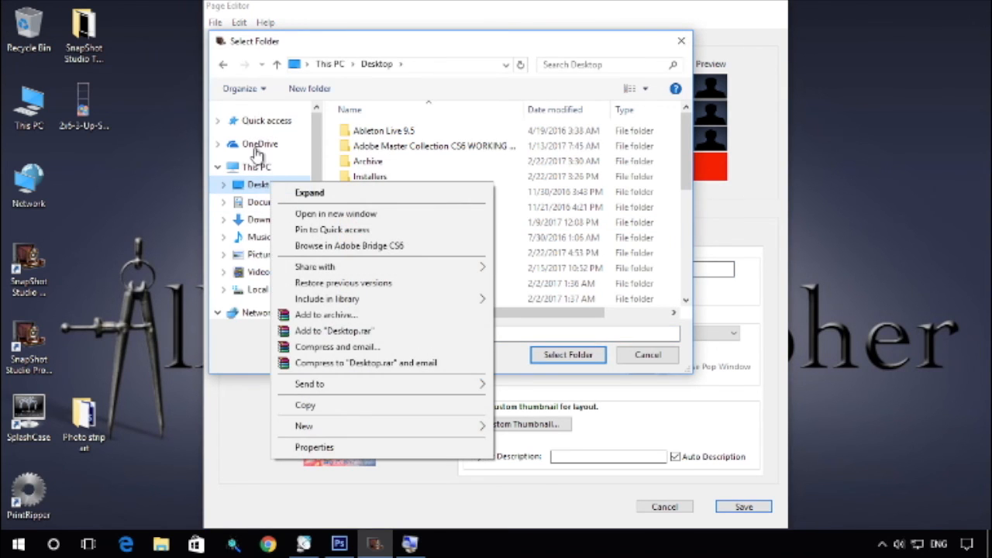
{"action": "mouse_move", "coordinate": [442, 427]}
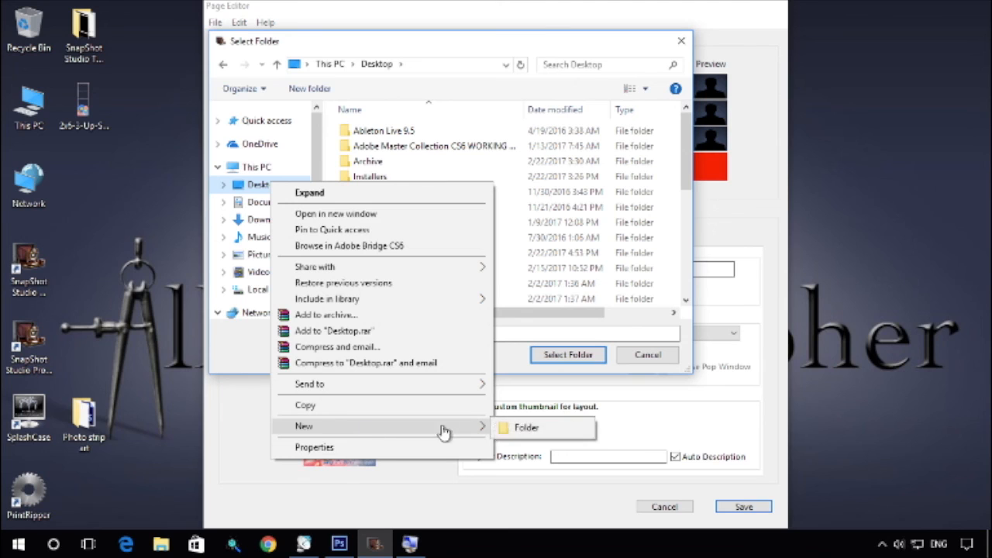
{"action": "left_click", "coordinate": [550, 429]}
{"action": "type", "text": "Photo"}
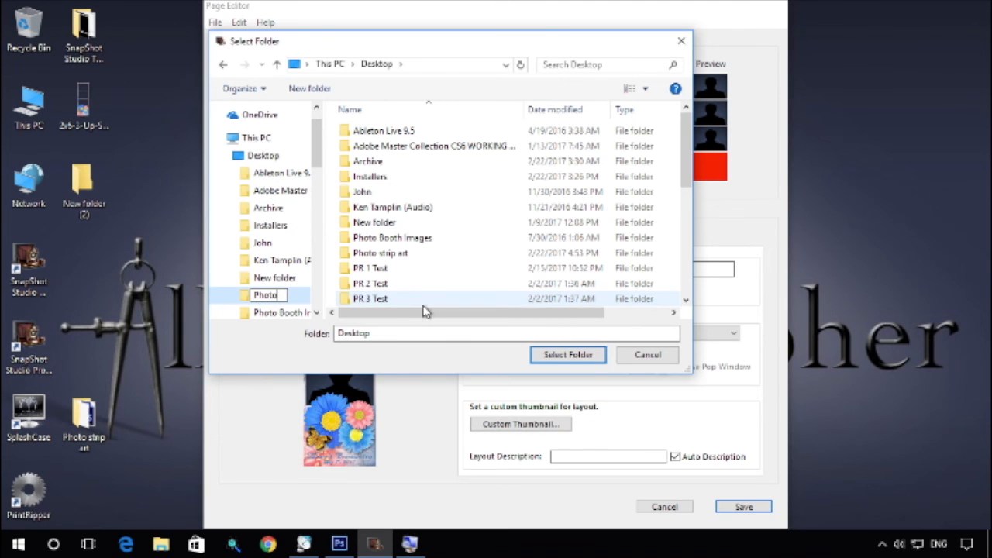
{"action": "type", "text": " Booth"}
{"action": "key", "text": "Return"}
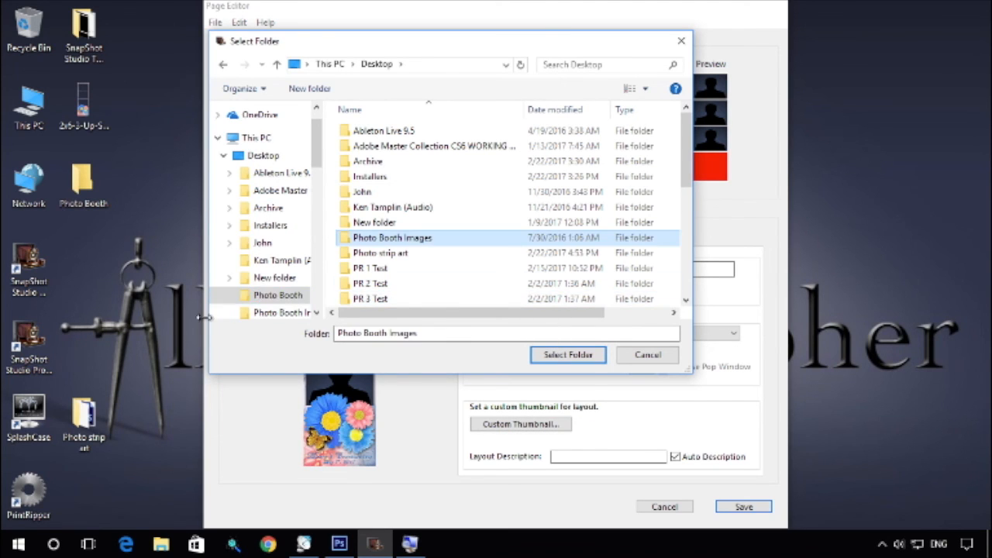
{"action": "left_click", "coordinate": [262, 302]}
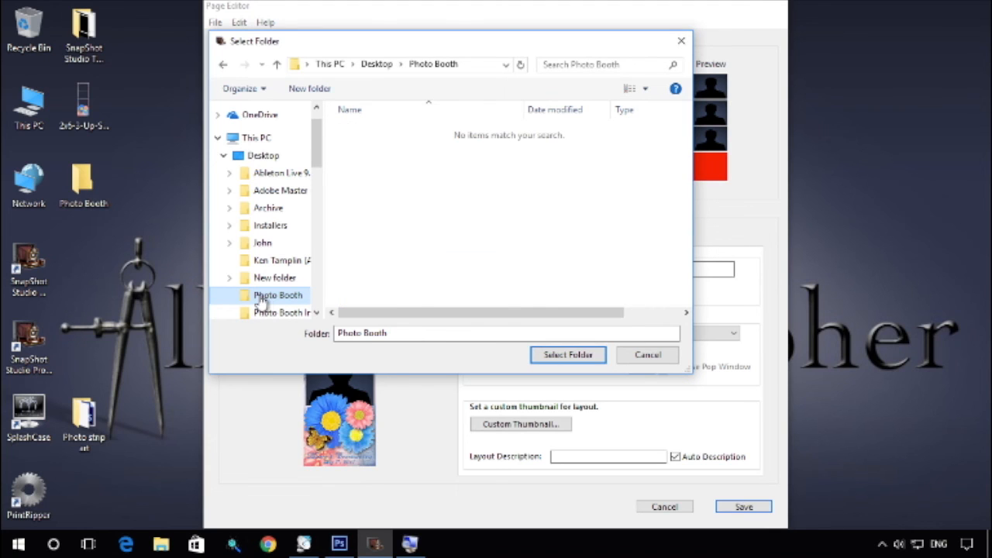
{"action": "left_click", "coordinate": [569, 355]}
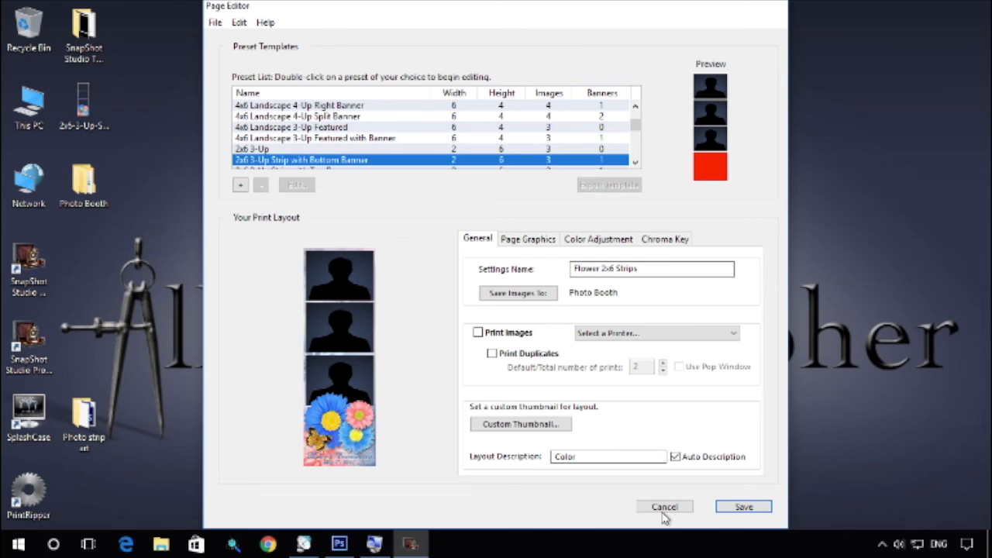
Step: Save the Flower 2x6 Strips layout and the booth settings, and start the photo booth
{"action": "left_click", "coordinate": [661, 509]}
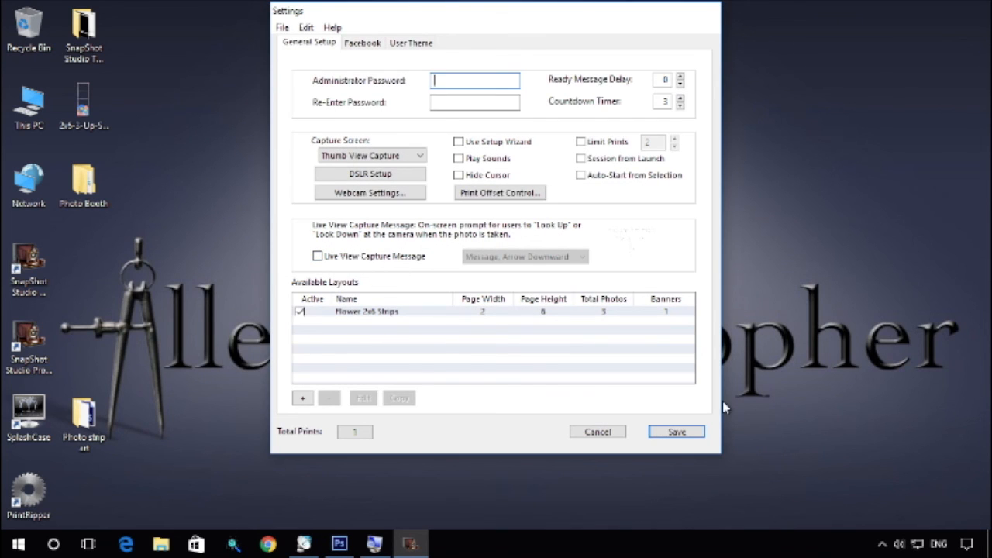
{"action": "left_click", "coordinate": [690, 434]}
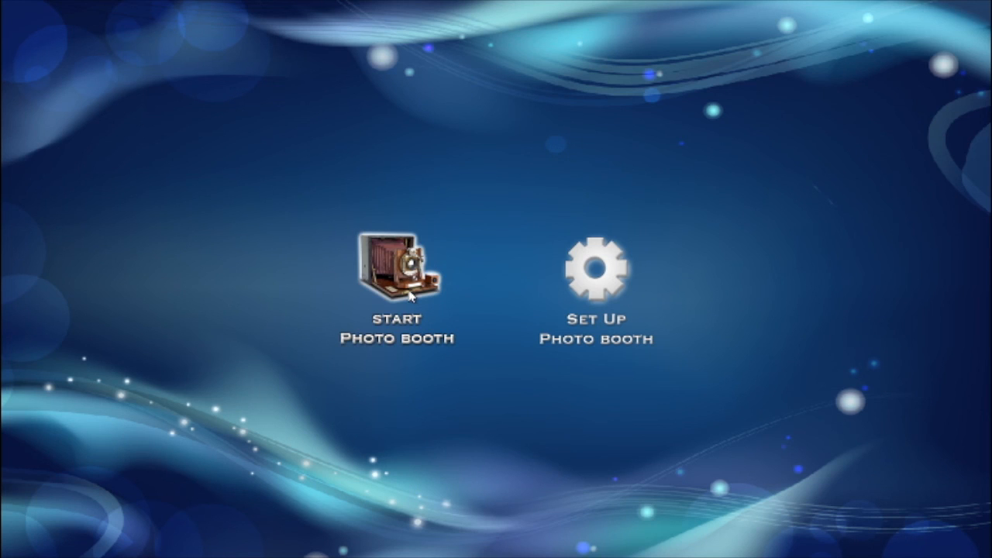
{"action": "left_click", "coordinate": [409, 294]}
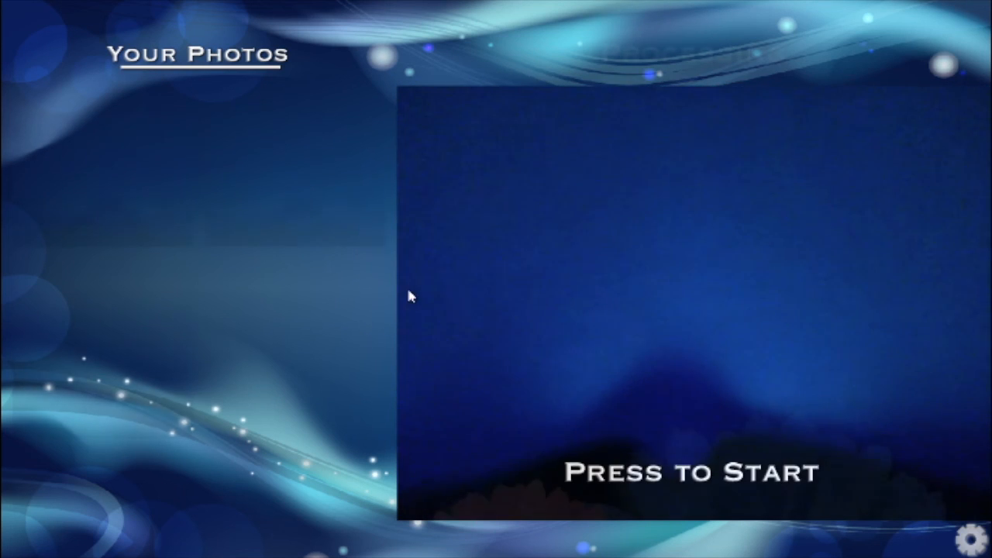